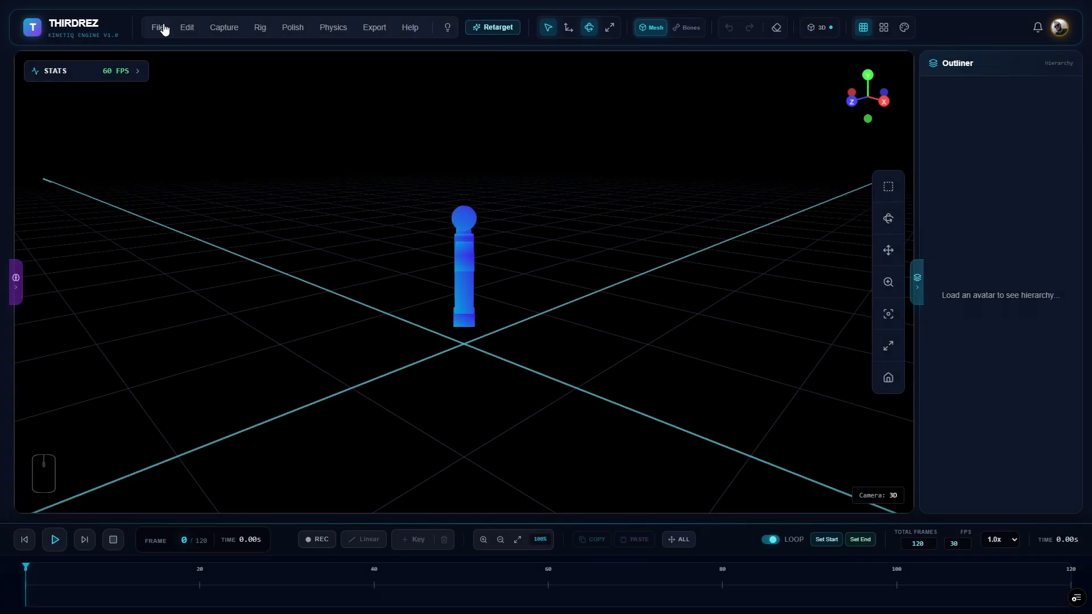
- Load the VRM Girl avatar from the VRM platform into the empty scene
left_click(162, 28)
left_click(196, 102)
left_click(682, 221)
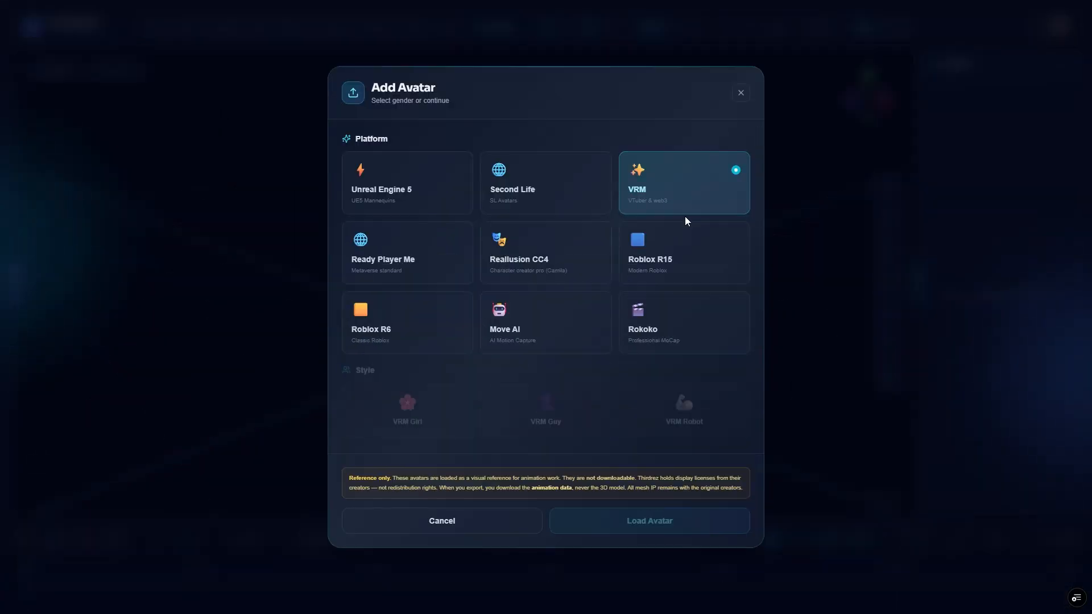
left_click(415, 411)
left_click(649, 549)
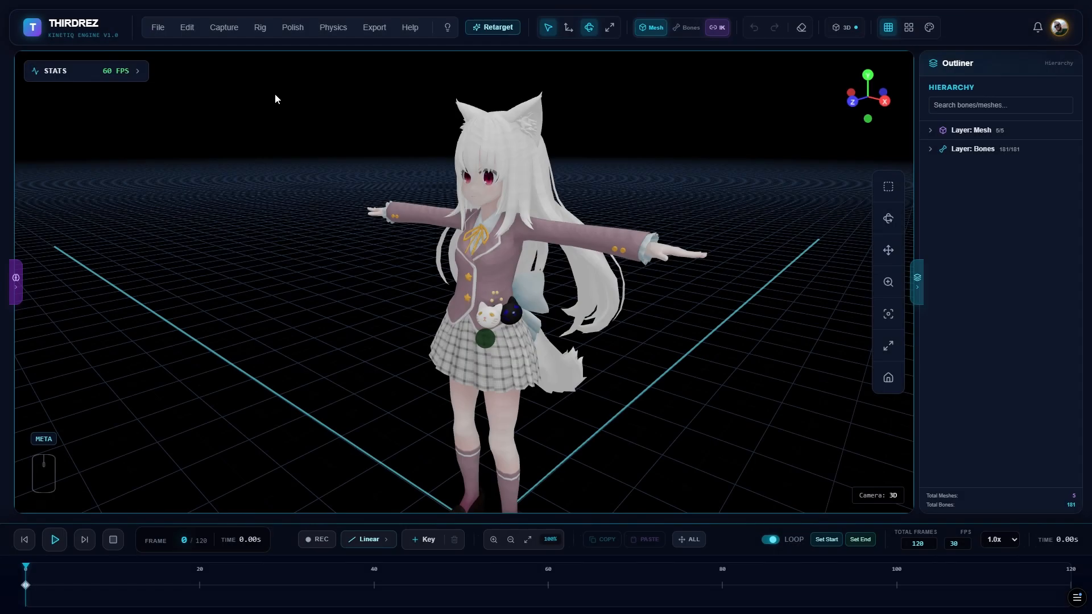
- Open the Jiggle Bones physics settings and place the window beside the avatar
left_click(344, 33)
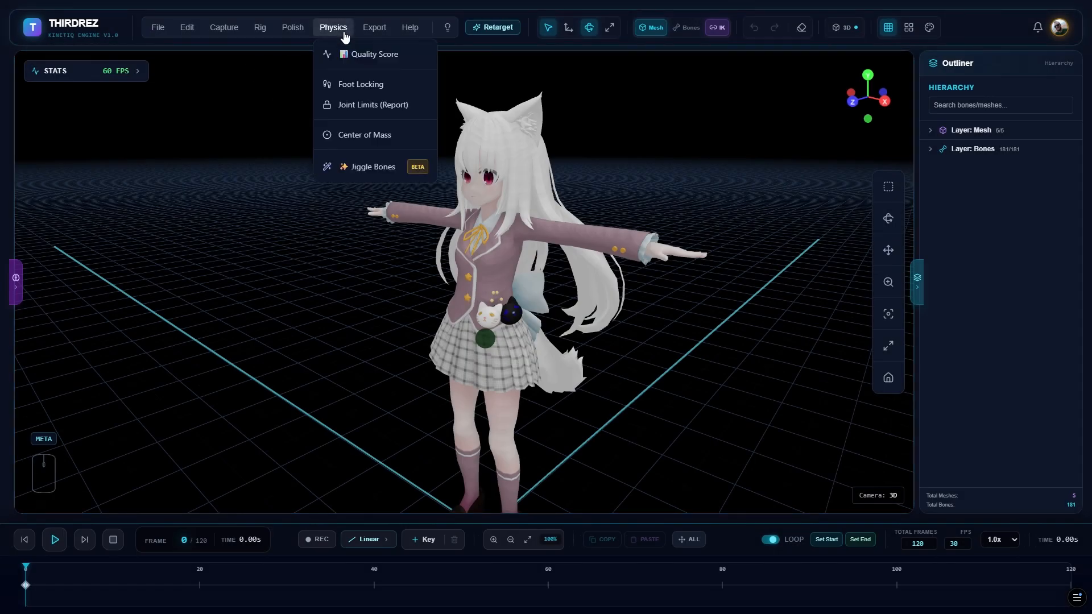
left_click(364, 168)
left_click_drag(593, 205, 748, 156)
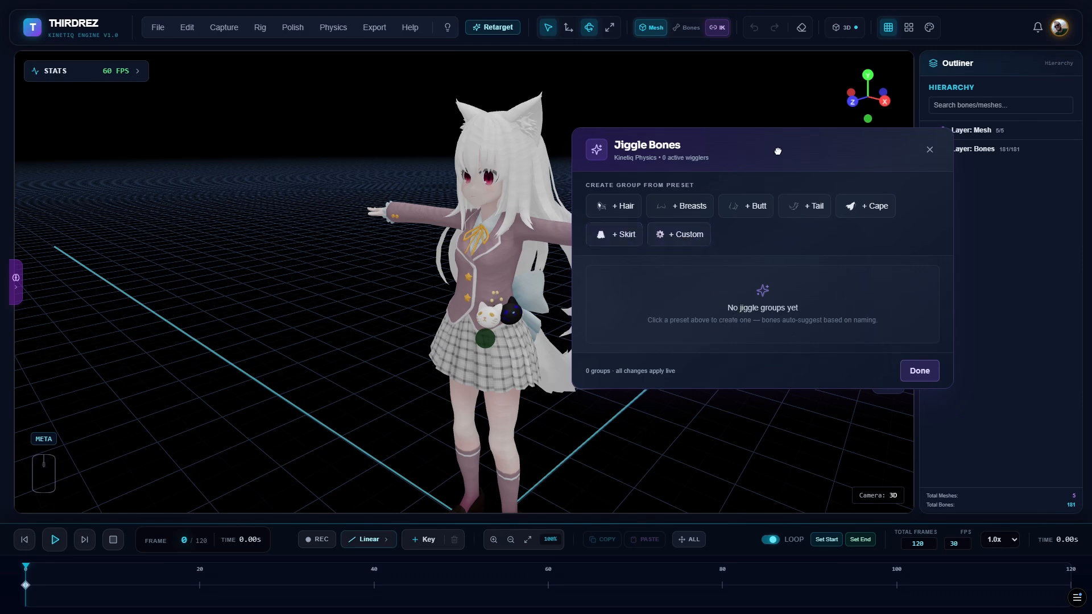
left_click_drag(778, 151, 809, 157)
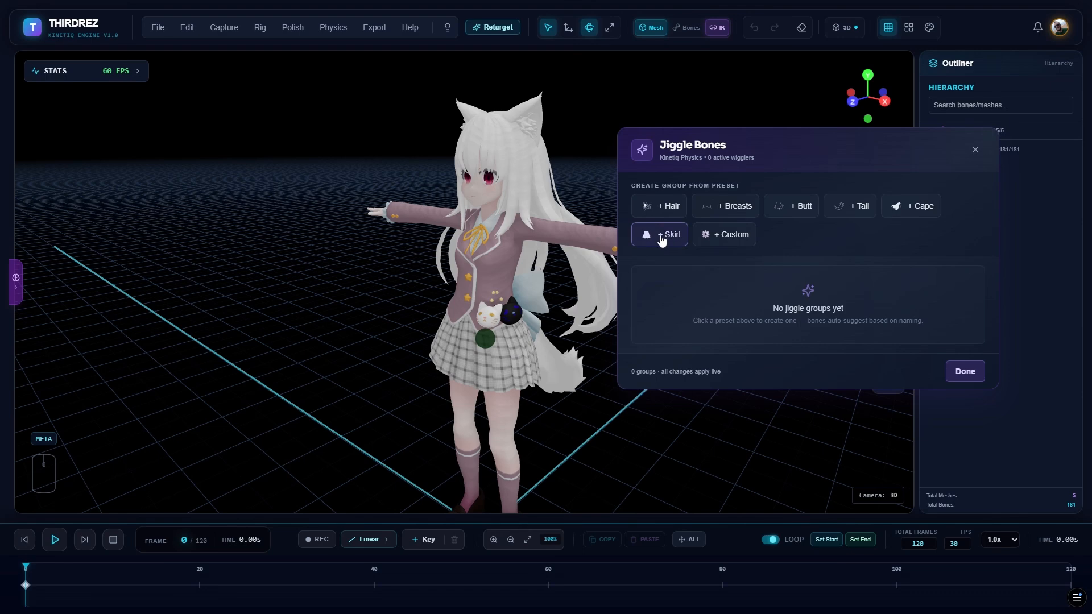
- Try the Hair and Cape jiggle presets, deleting each created group
left_click(662, 204)
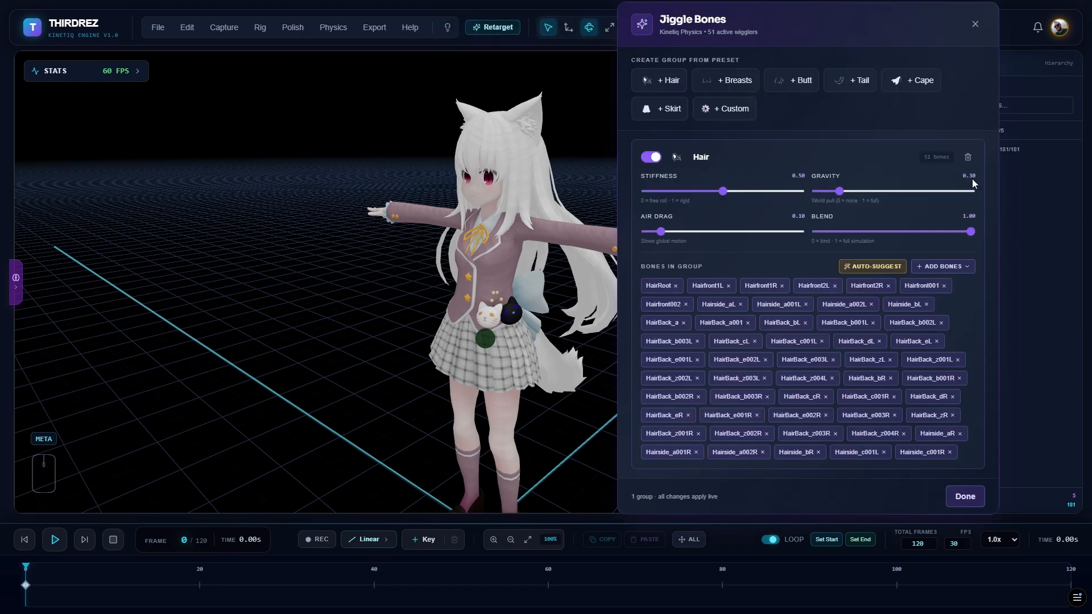
left_click(967, 157)
left_click(919, 206)
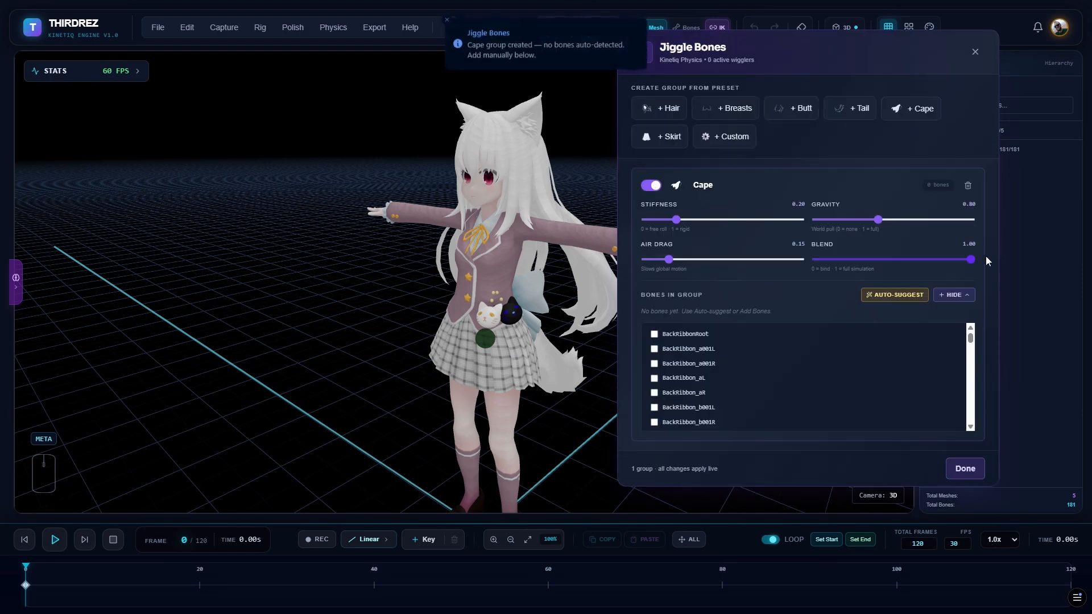
left_click(970, 193)
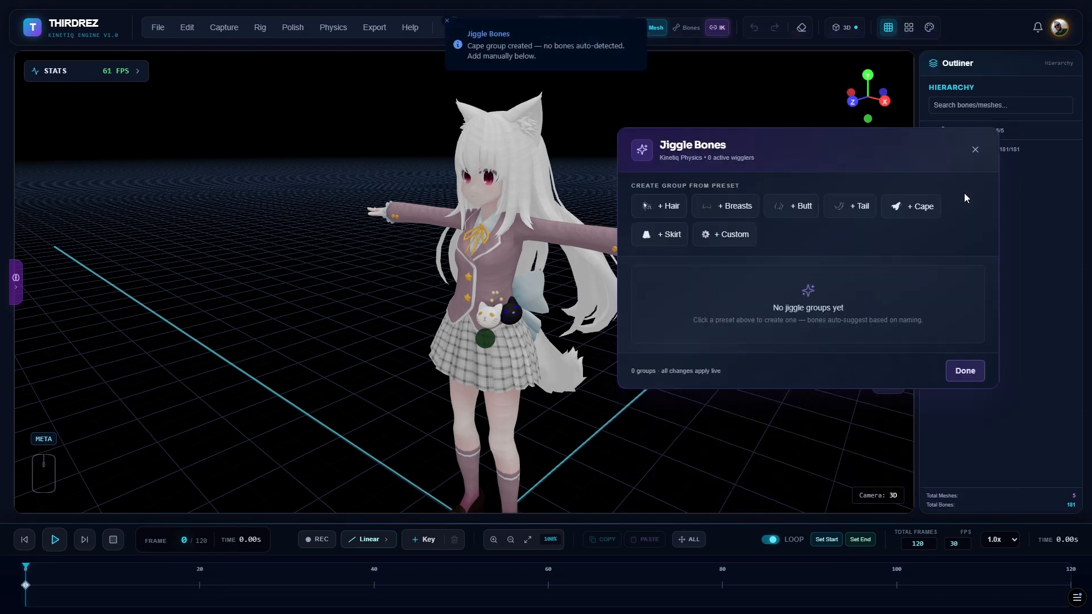
- Try the Tail and Skirt jiggle presets, lower the Skirt stiffness, delete each group and close the Jiggle Bones settings
left_click(854, 206)
mouse_move(705, 276)
left_mouse_down()
mouse_move(769, 276)
mouse_move(697, 276)
left_mouse_up()
left_click(973, 245)
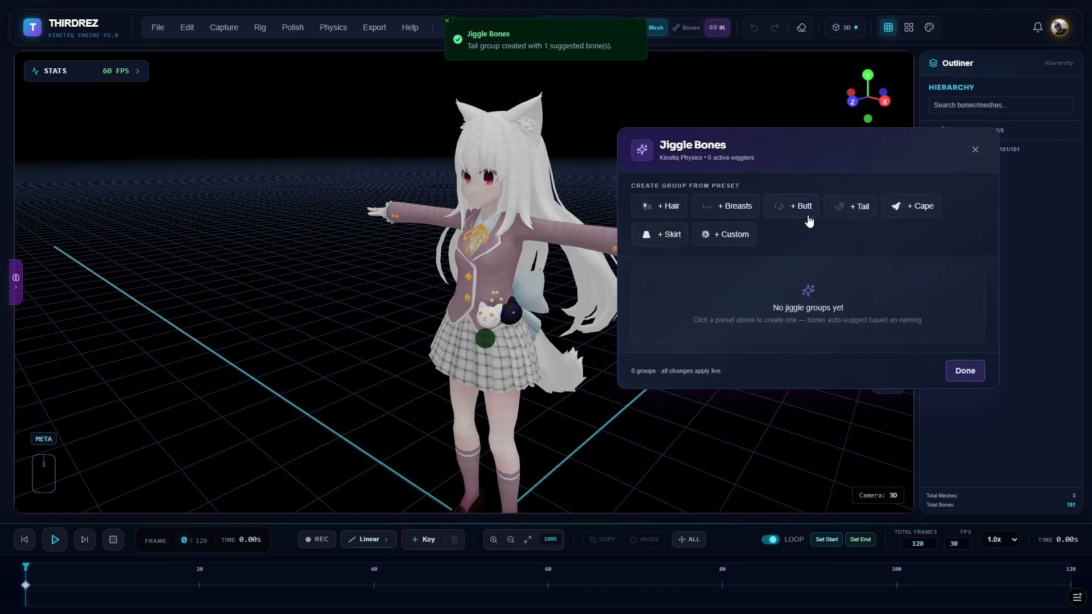
left_click(658, 234)
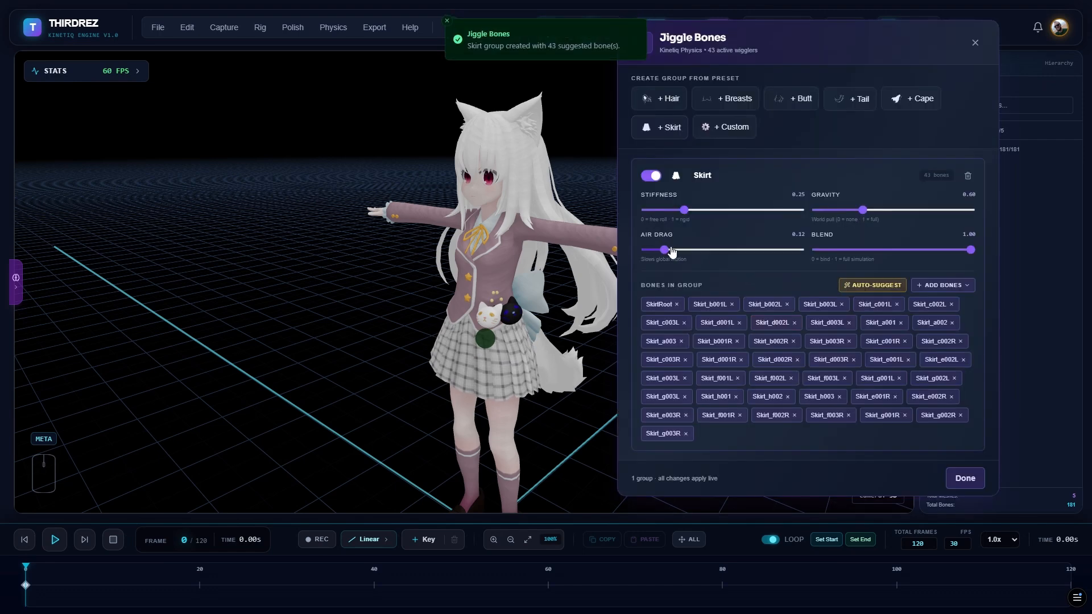
mouse_move(684, 210)
left_mouse_down()
mouse_move(662, 211)
mouse_move(673, 210)
left_mouse_up()
left_click(968, 177)
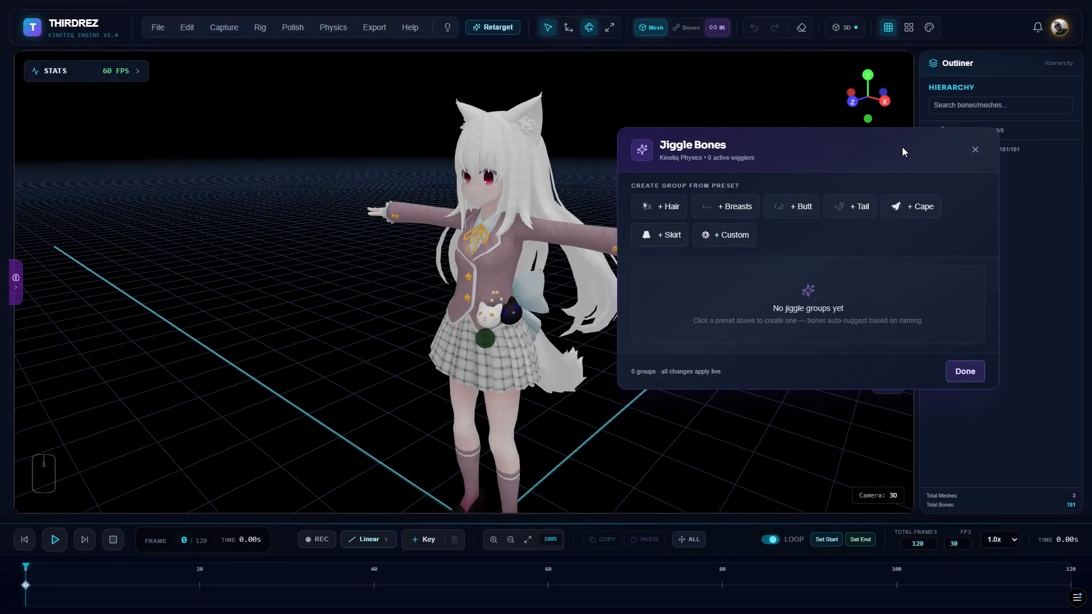
left_click(975, 151)
- Load the Female avatar from the Second Life platform
left_click(158, 28)
left_click(196, 106)
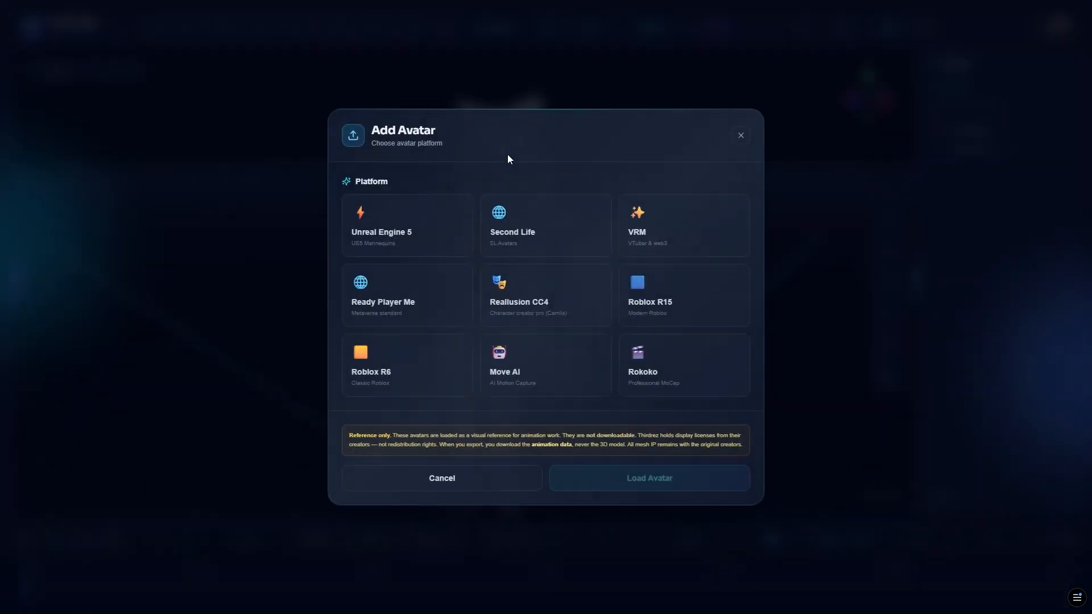
left_click(543, 228)
left_click(550, 412)
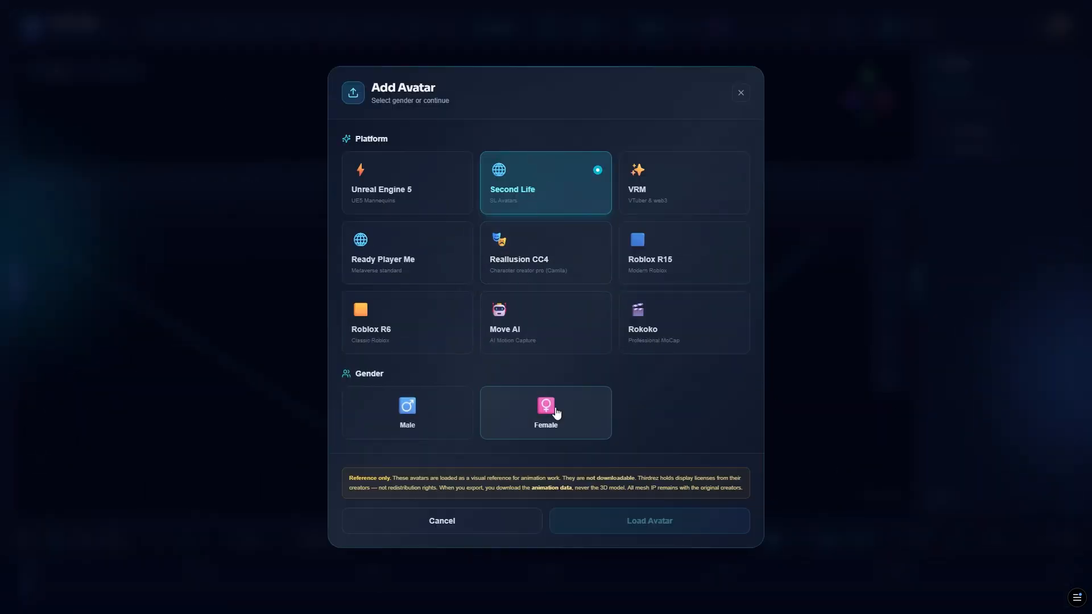
left_click(649, 548)
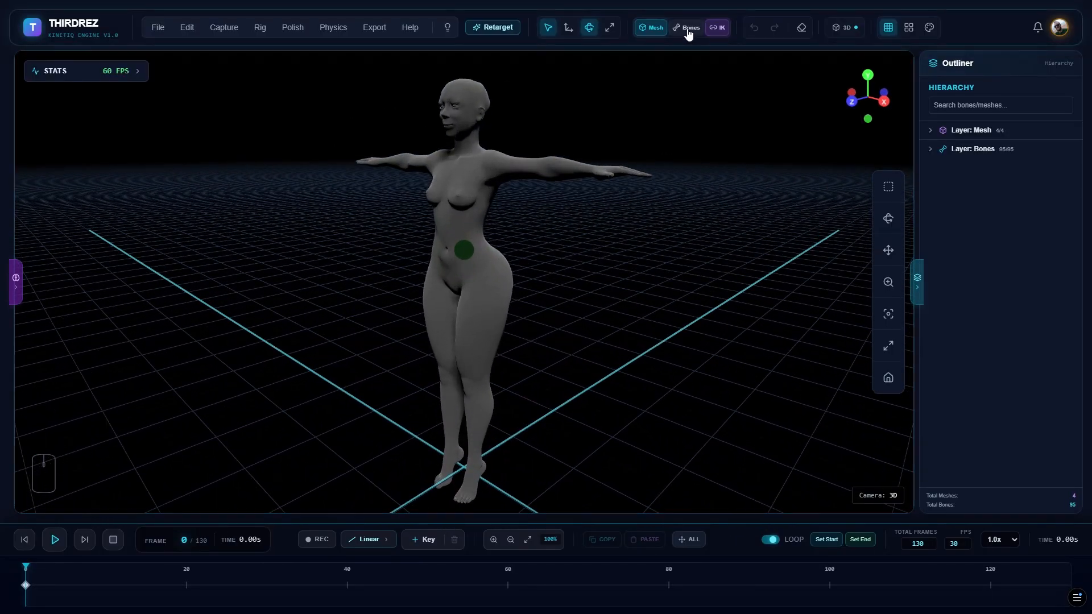
- Show the female avatar's bones and create Breasts and Butt groups from the Jiggle Bones presets
left_click(686, 27)
left_click(333, 28)
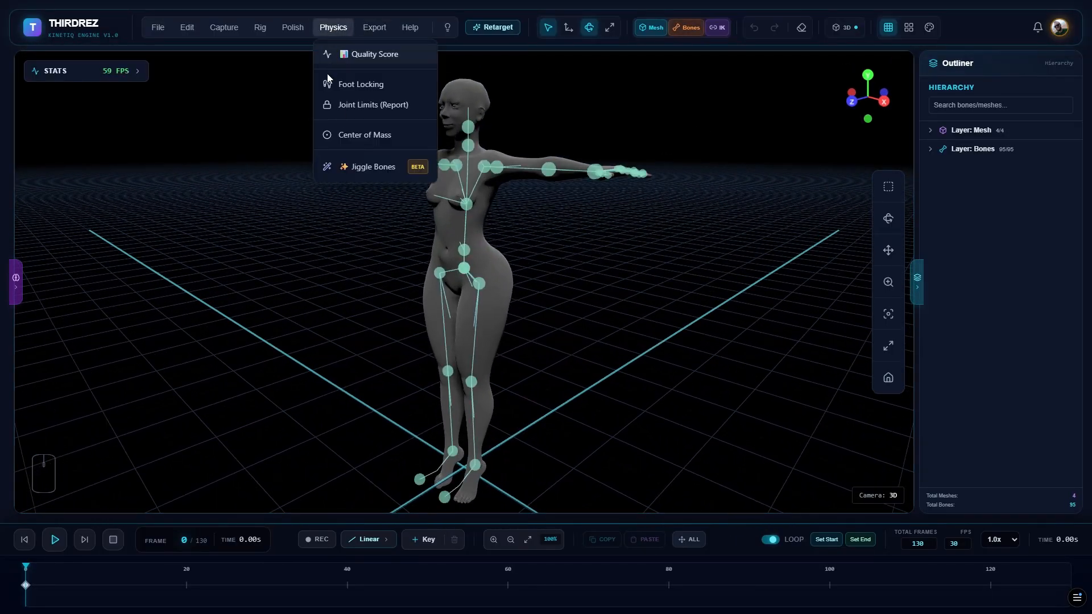
left_click(369, 166)
left_click_drag(571, 188, 855, 159)
left_click(748, 222)
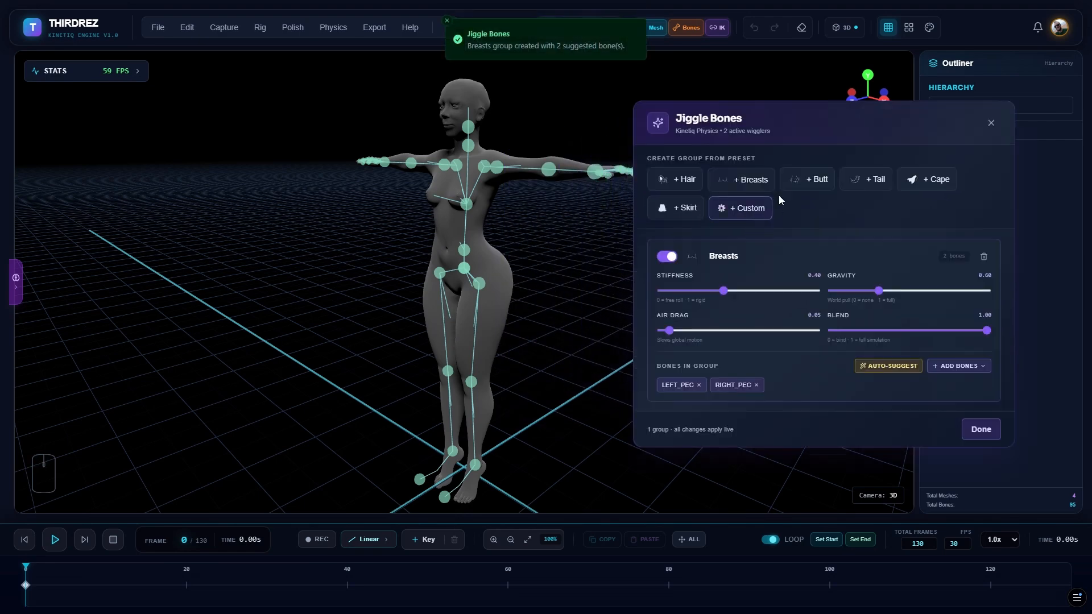
left_click(815, 180)
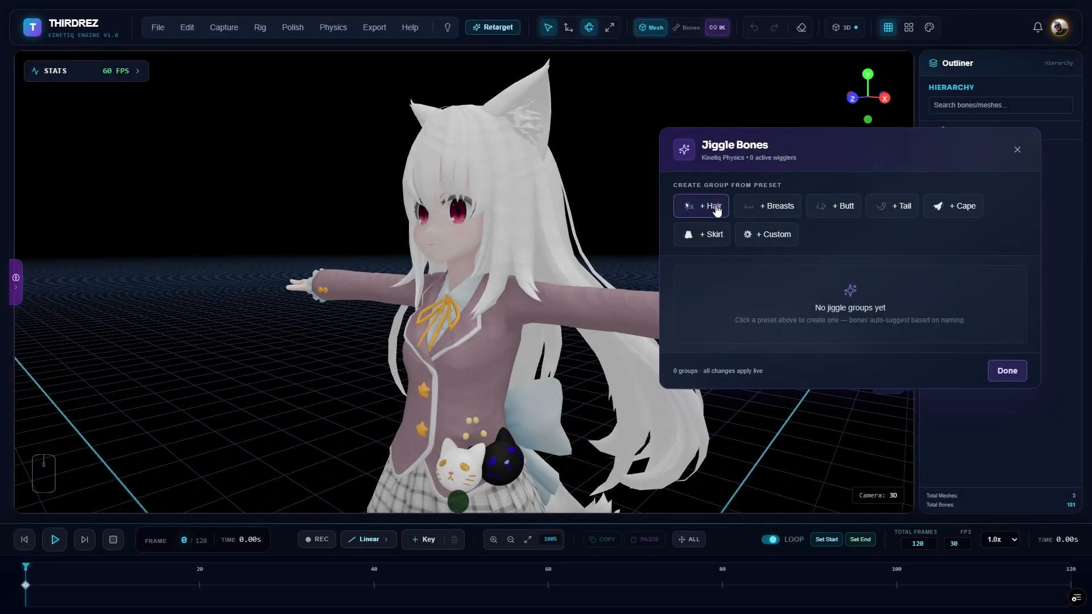
- Create a Hair jiggle group from the preset for the VRM girl avatar
left_click(712, 206)
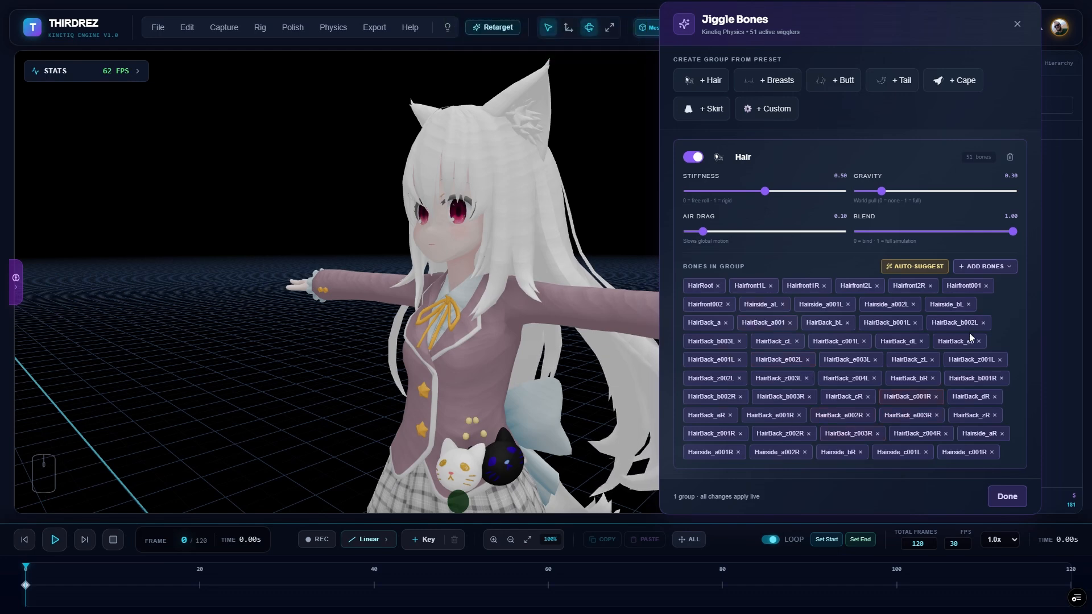
- Try a Custom jiggle group, look through its bone list and delete the group
left_click(771, 111)
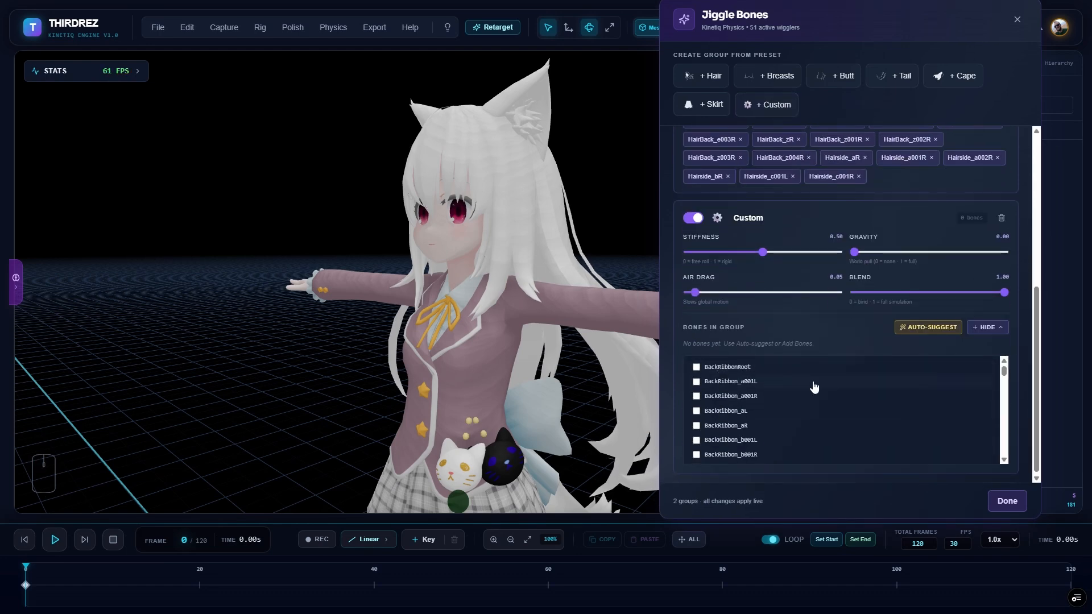
scroll(780, 418, "up", 3)
scroll(782, 419, "down", 3)
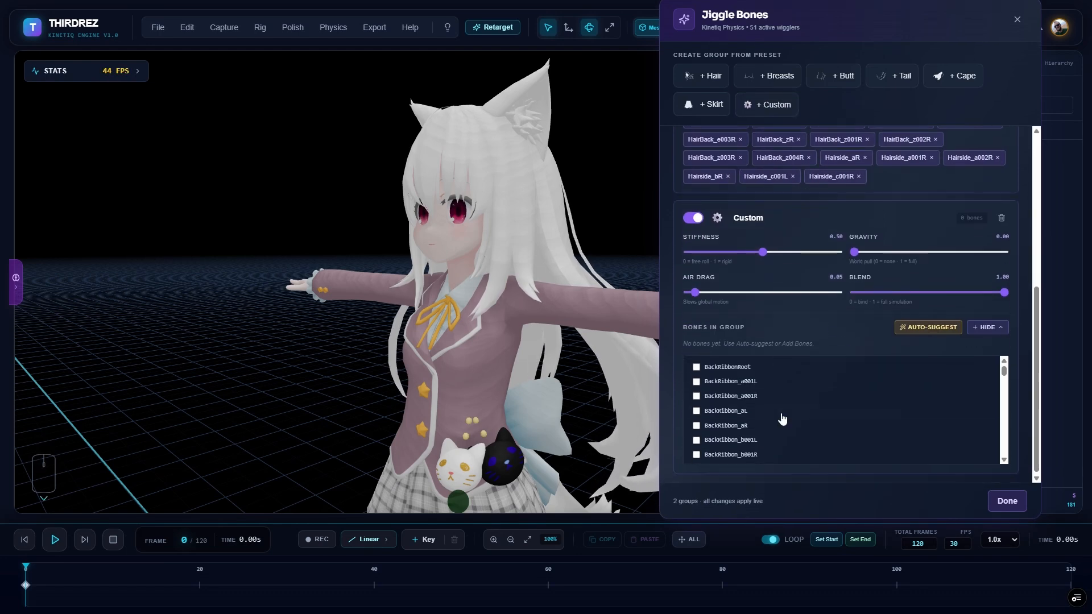
scroll(777, 413, "up", 4)
scroll(781, 427, "down", 3)
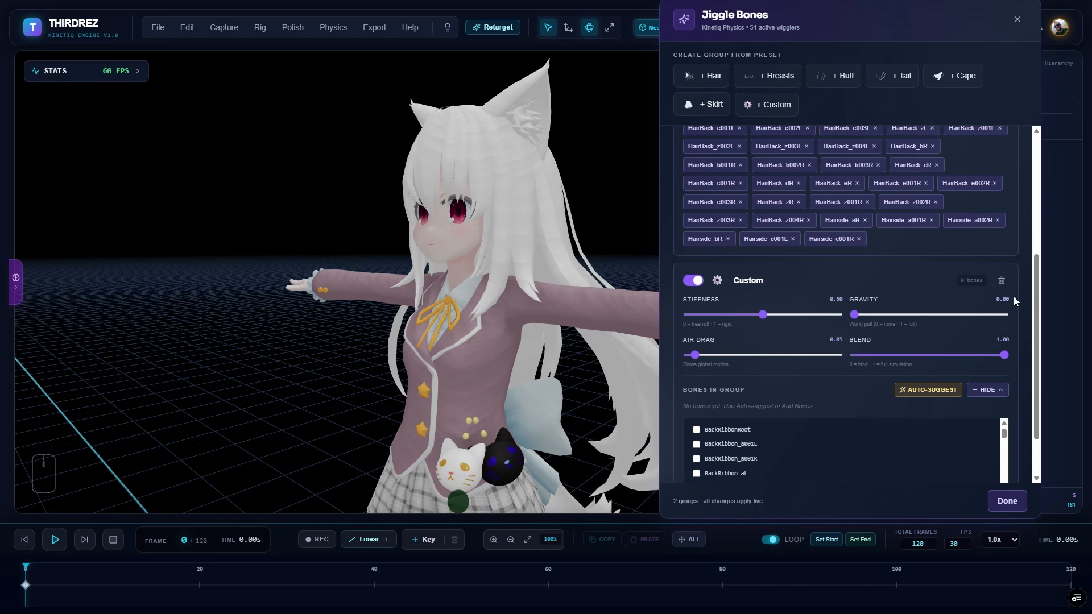
left_click(1000, 280)
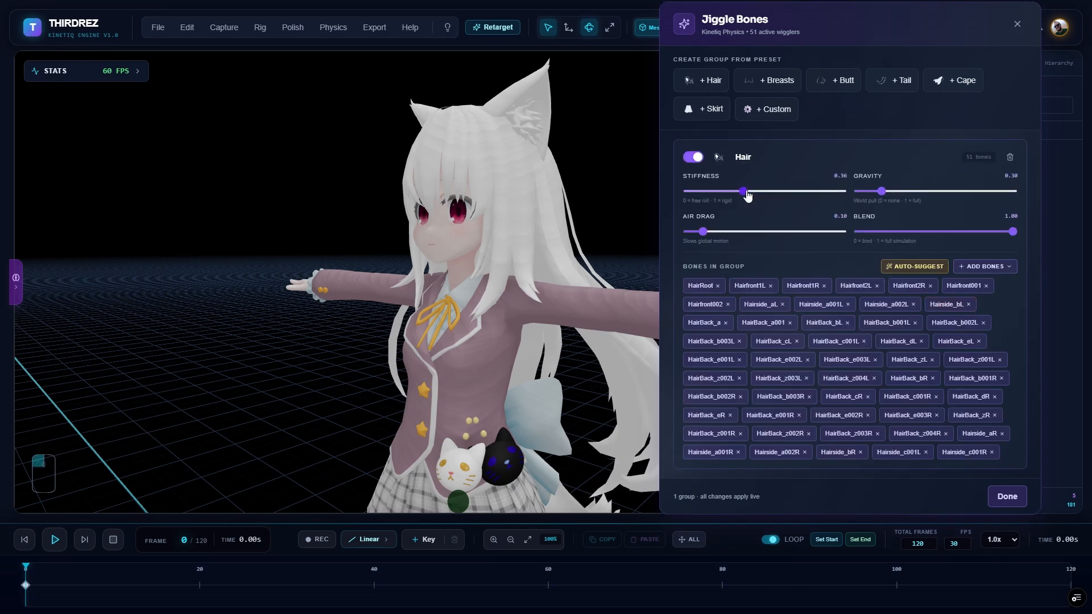
- Set the Hair group's stiffness to 0.50 and air drag to 0.47, with the settings window beside the avatar
left_click_drag(747, 195, 696, 199)
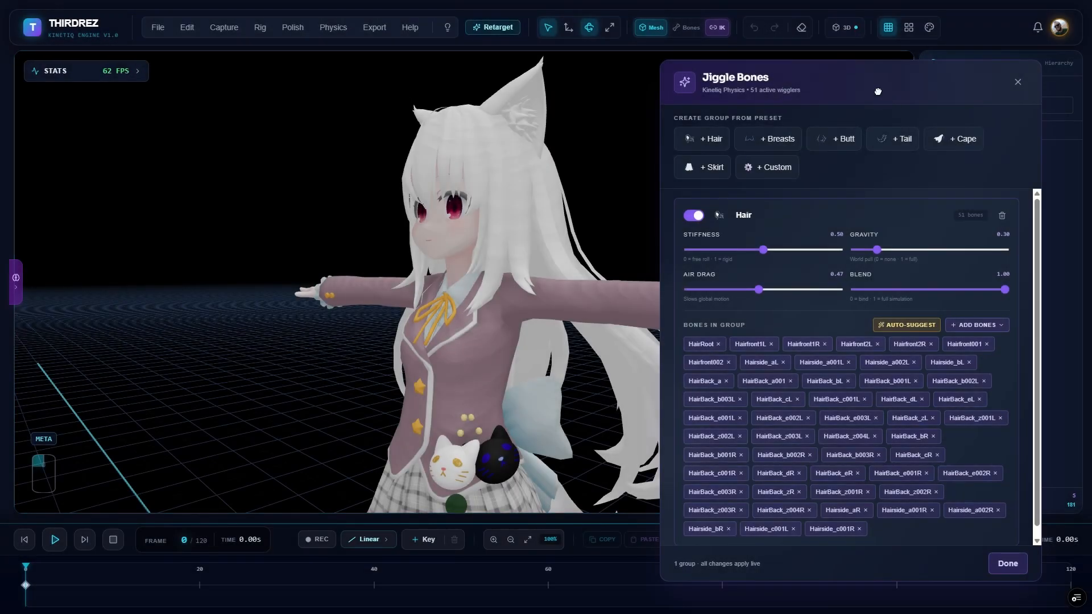
left_click_drag(883, 102, 871, 97)
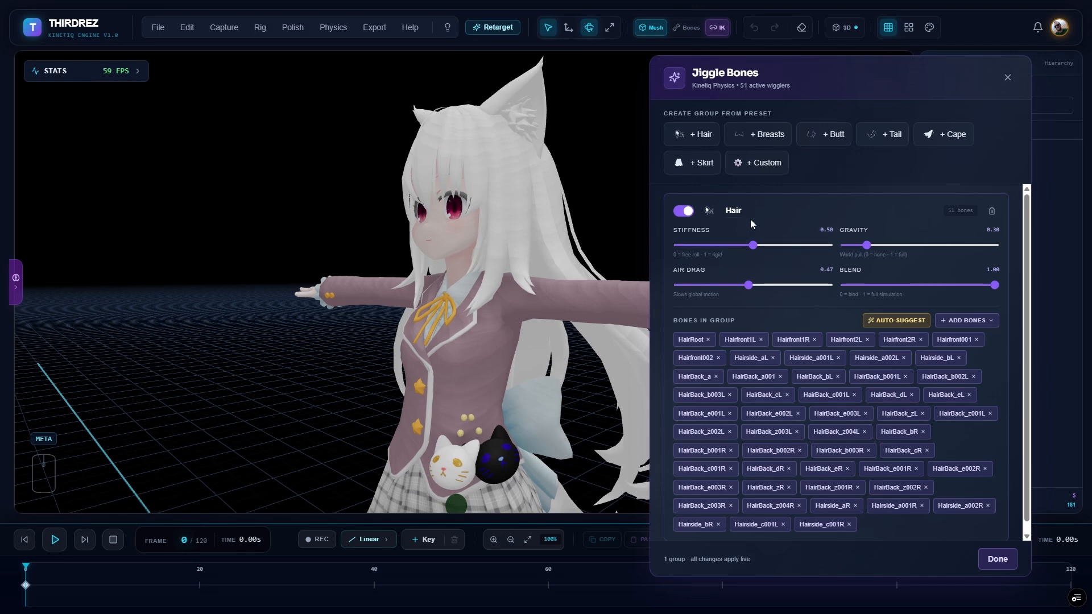
- Add a Custom jiggle group, run Auto-Suggest for its bones and browse its list of available bones
scroll(790, 203, "down", 1)
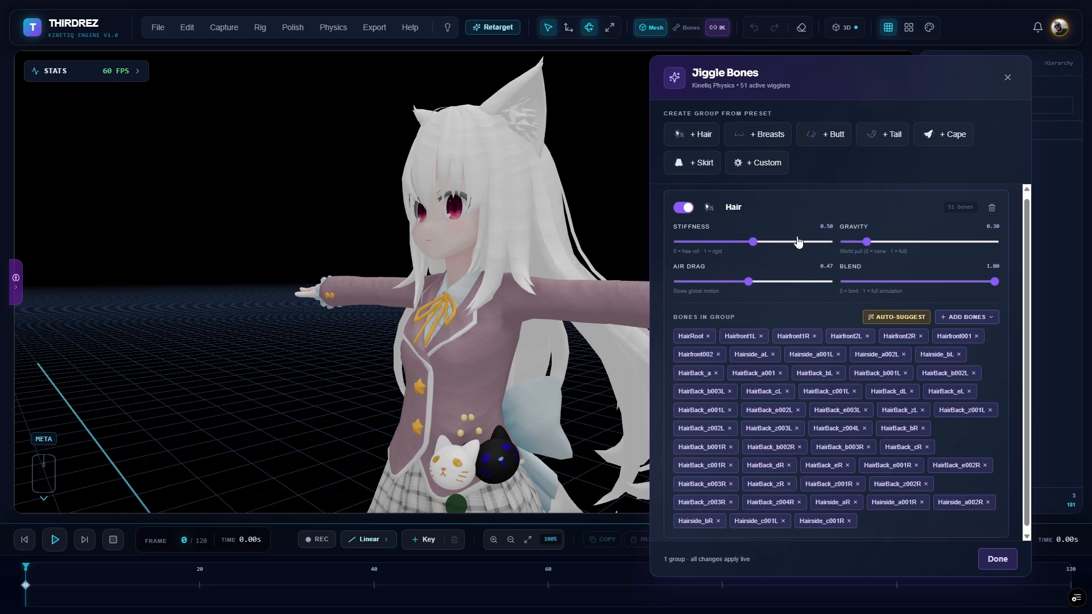
left_click(762, 165)
scroll(831, 455, "down", 5)
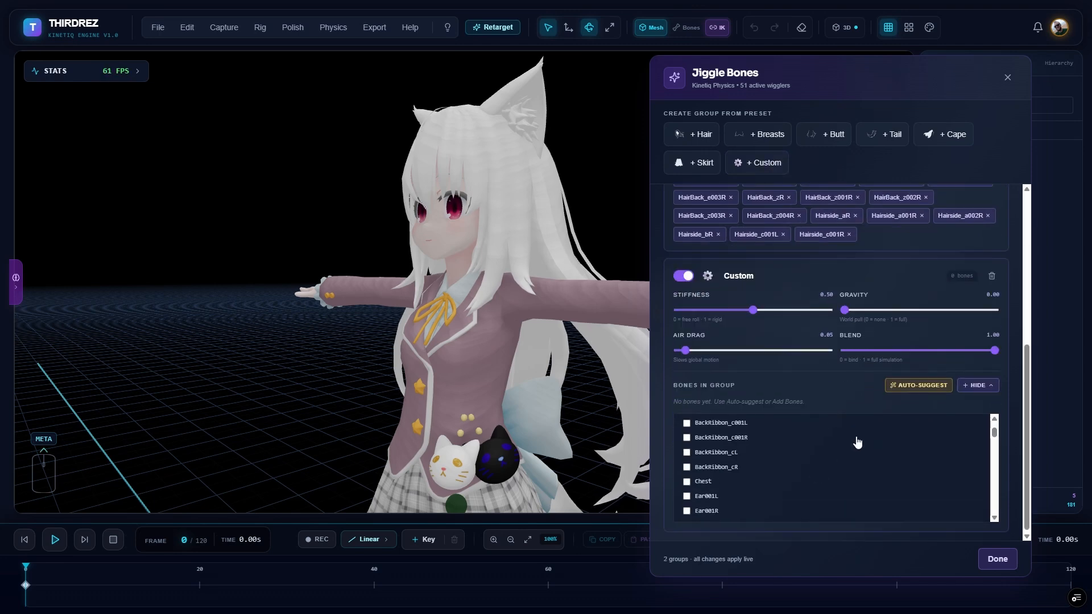
left_click(918, 385)
scroll(843, 480, "down", 5)
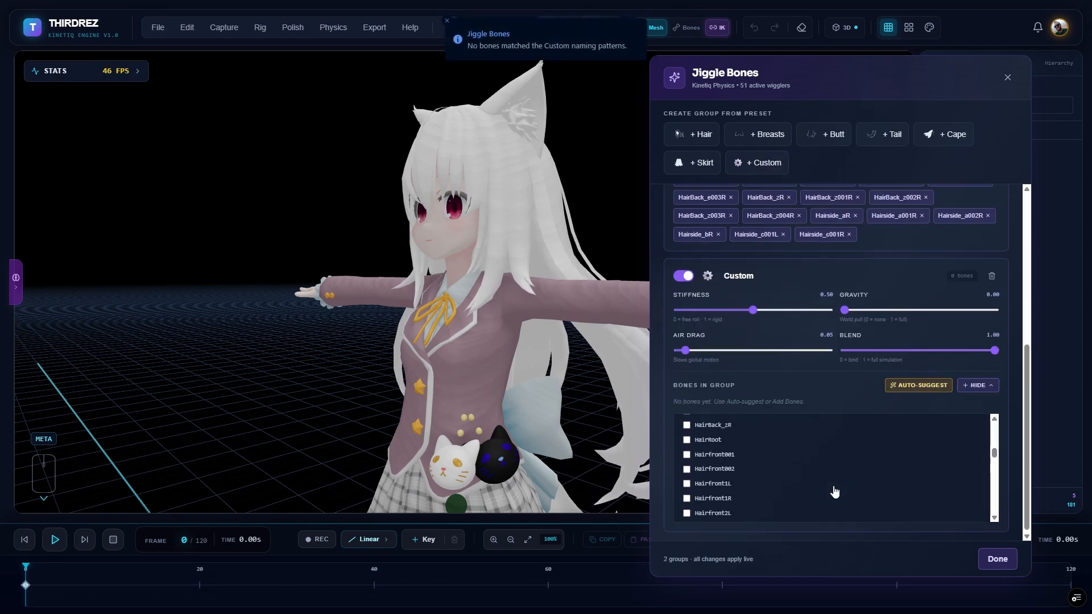
left_click(976, 385)
left_click(991, 391)
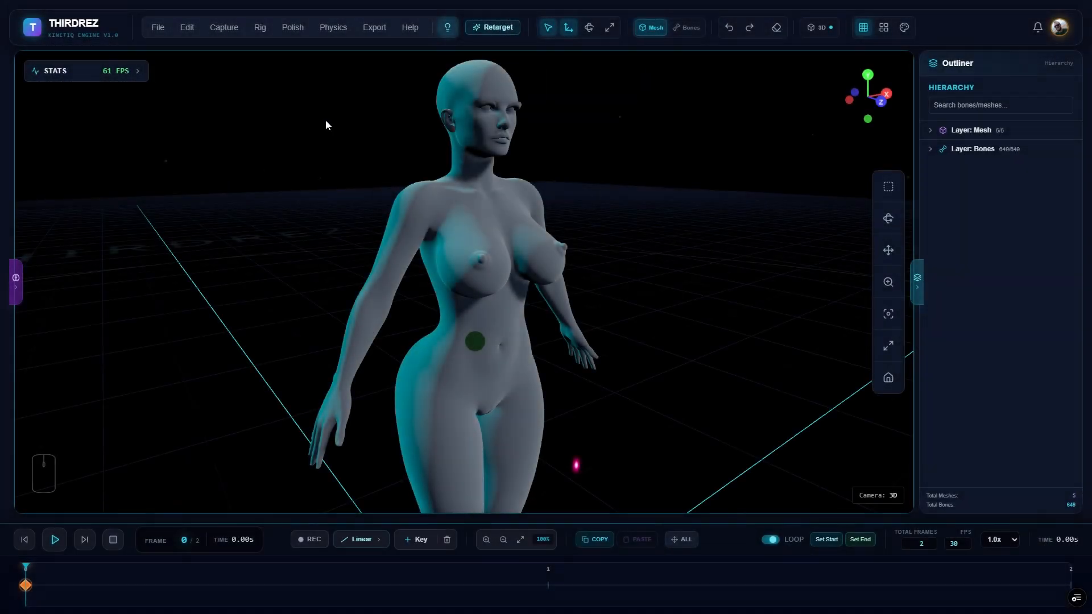
- Open the Jiggle Bones settings for the grey female avatar and create Breasts and Butt groups from the presets
left_click(333, 28)
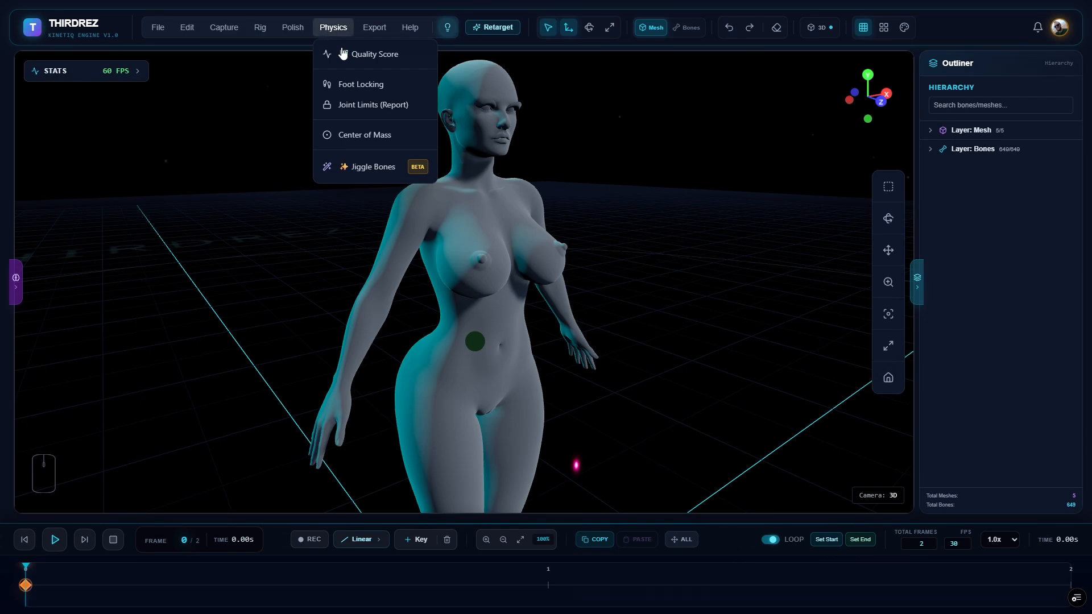
left_click(360, 167)
left_click_drag(571, 200, 795, 113)
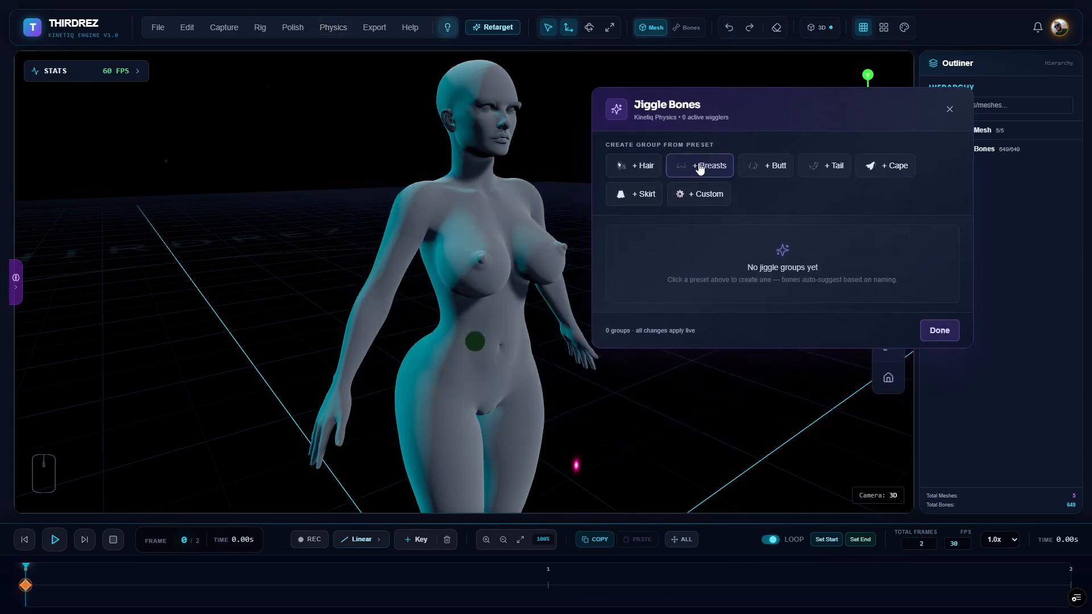
left_click(699, 167)
left_click(771, 113)
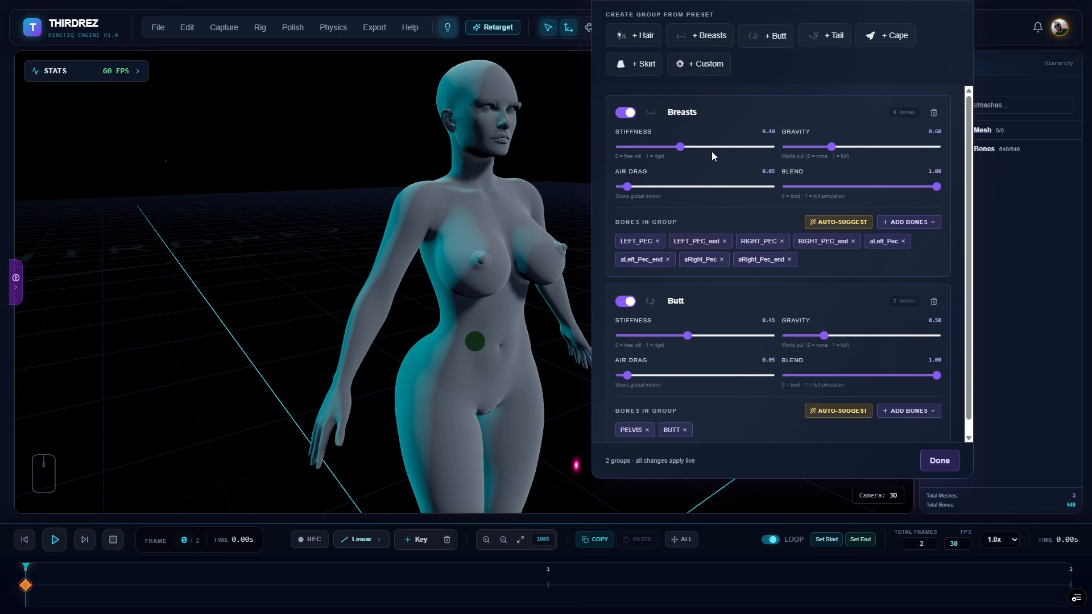
- Set the Breasts group's stiffness to 0.23 and gravity to 0.55
left_click_drag(681, 146, 655, 151)
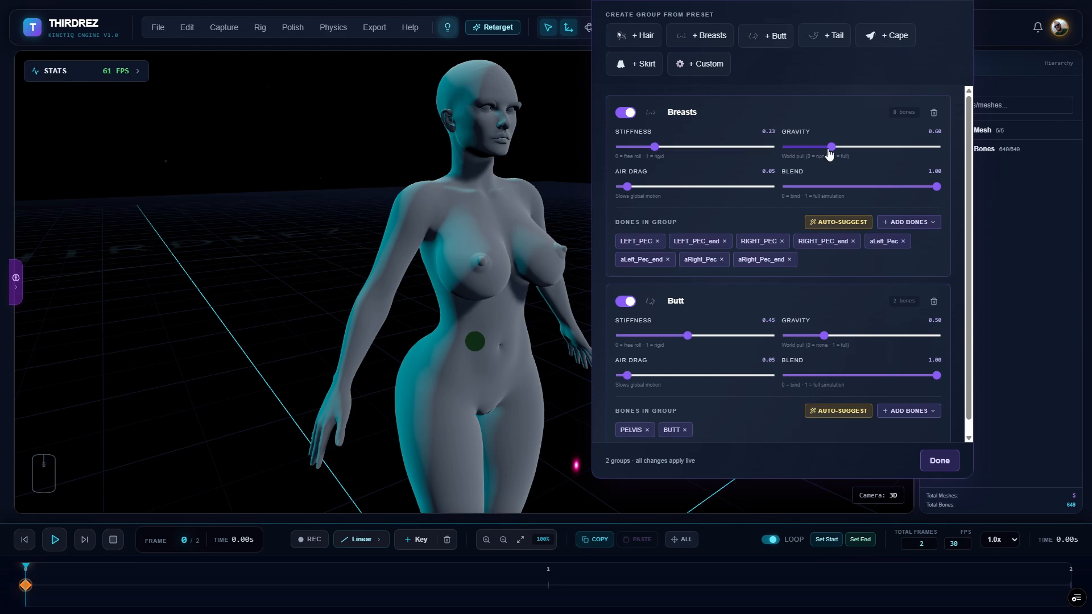
mouse_move(829, 153)
left_mouse_down()
mouse_move(936, 151)
mouse_move(833, 153)
left_mouse_up()
- Set the Butt group's stiffness to 0.29 and reframe the avatar's upper body beside the settings window
scroll(691, 233, "down", 1)
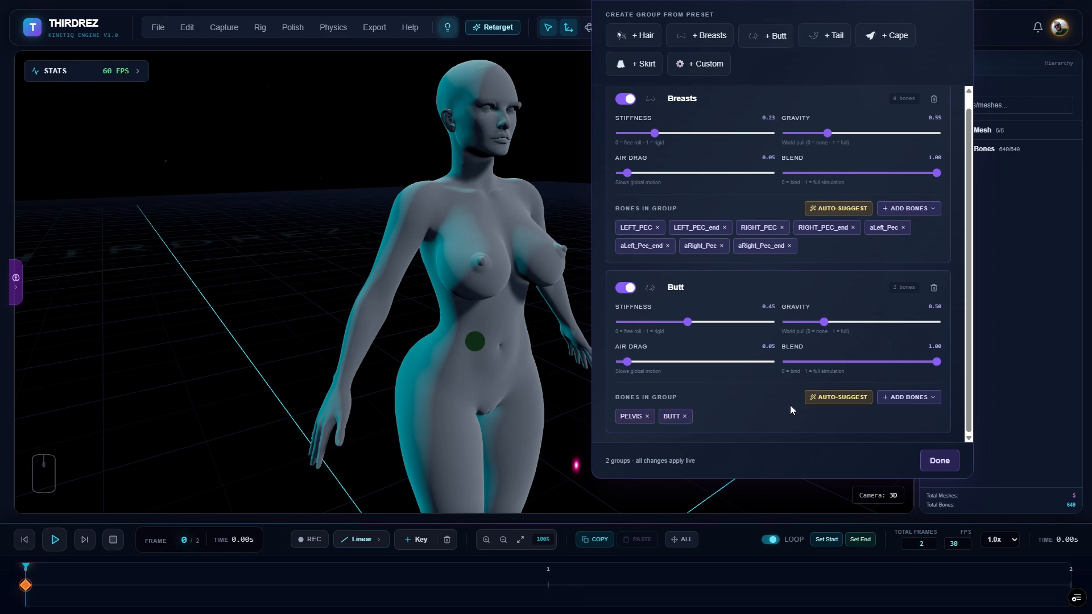
scroll(766, 340, "up", 1)
left_click_drag(581, 371, 569, 311)
left_click_drag(688, 335, 663, 339)
left_click_drag(593, 326, 434, 298)
mouse_move(402, 271)
left_mouse_down()
mouse_move(393, 335)
mouse_move(389, 286)
mouse_move(347, 199)
mouse_move(420, 283)
left_mouse_up()
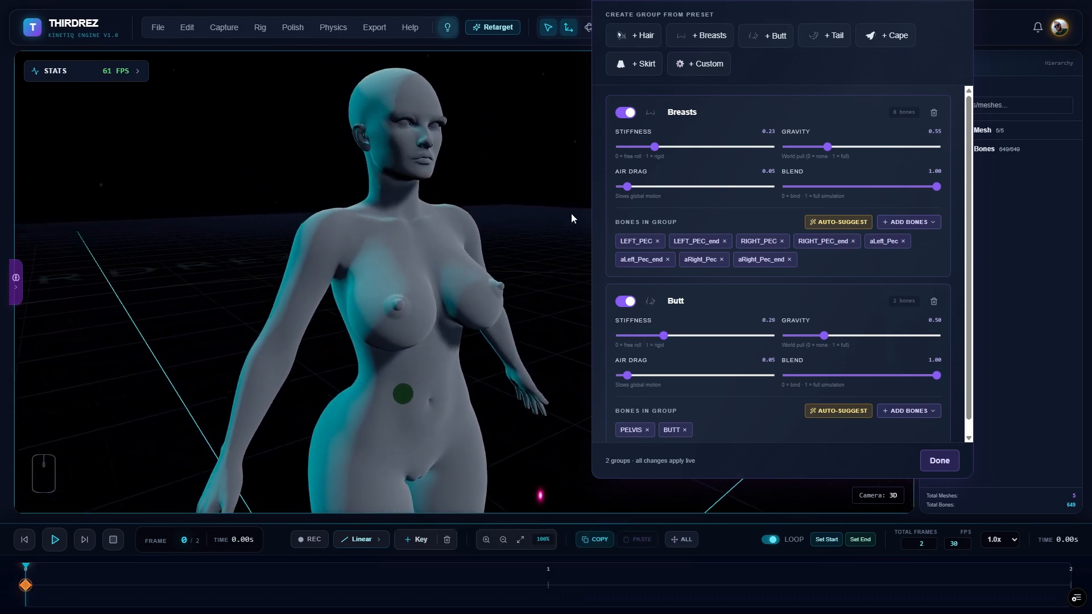
- Try other stiffness settings for the Breasts group and return it to 0.23
left_click(644, 148)
left_click_drag(643, 149, 801, 155)
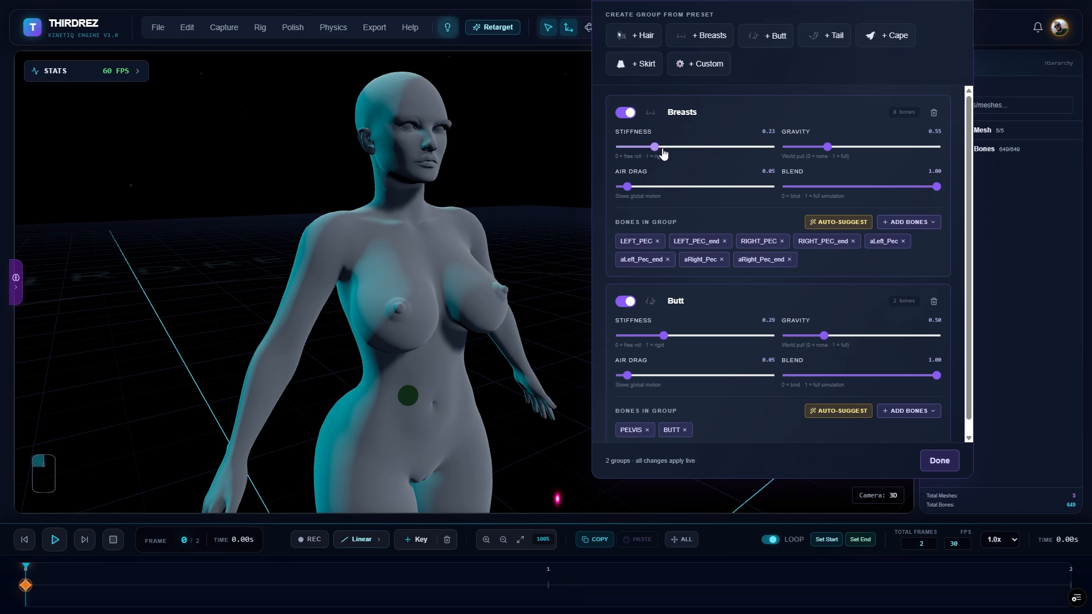
- Set the Breasts group's stiffness to 0.22
left_click_drag(663, 153, 671, 153)
scroll(667, 304, "down", 1)
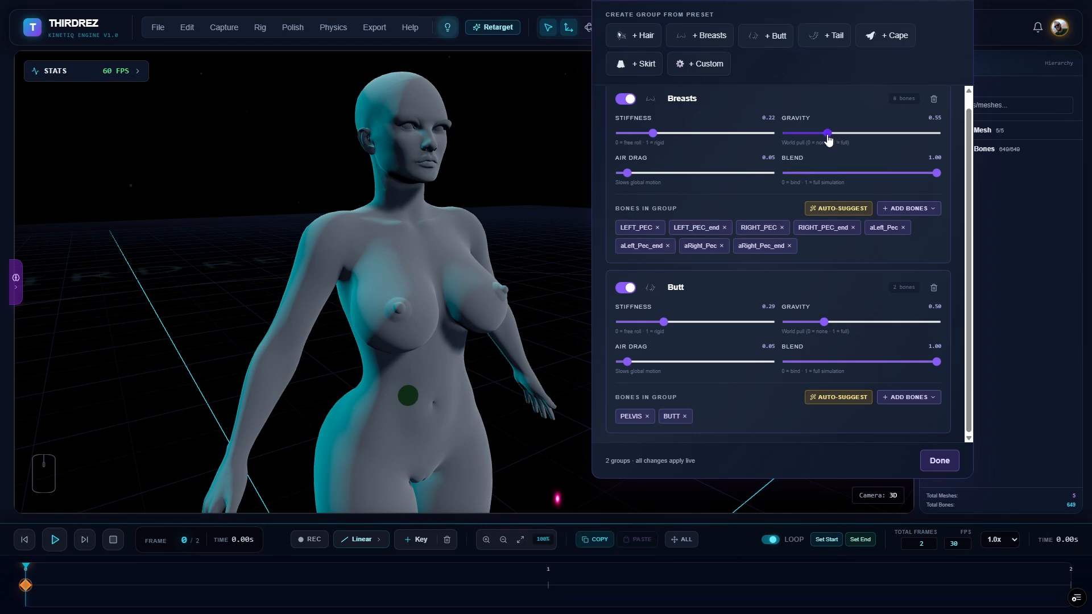
double_click(687, 100)
- Try gravity settings of 1.65 and 0.45 on the Breasts group, settling on 0.70
left_click_drag(831, 137, 910, 145)
scroll(438, 219, "up", 3)
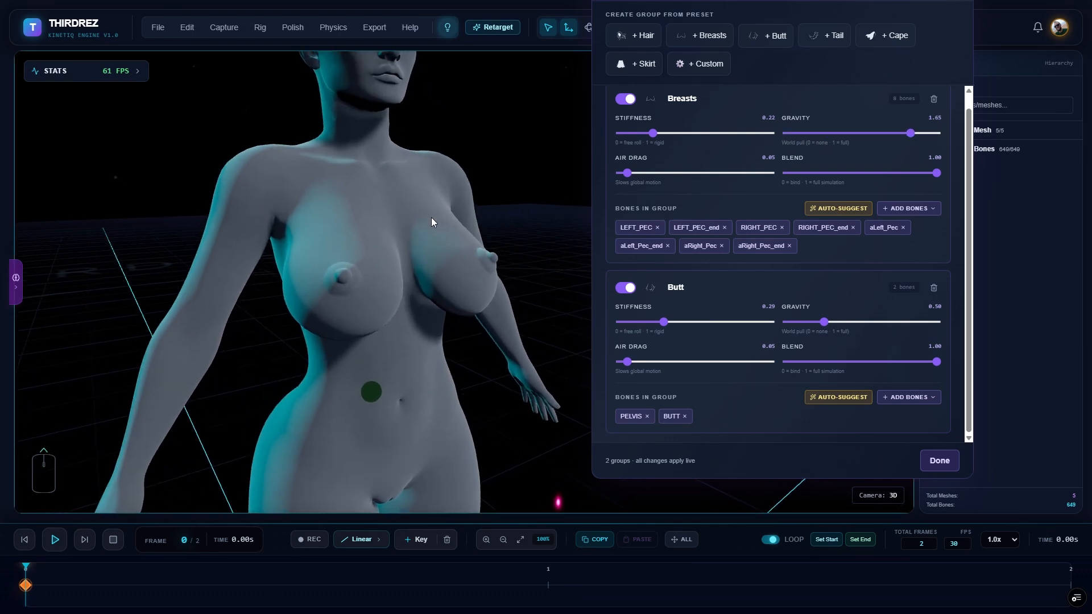
left_click_drag(431, 217, 456, 233)
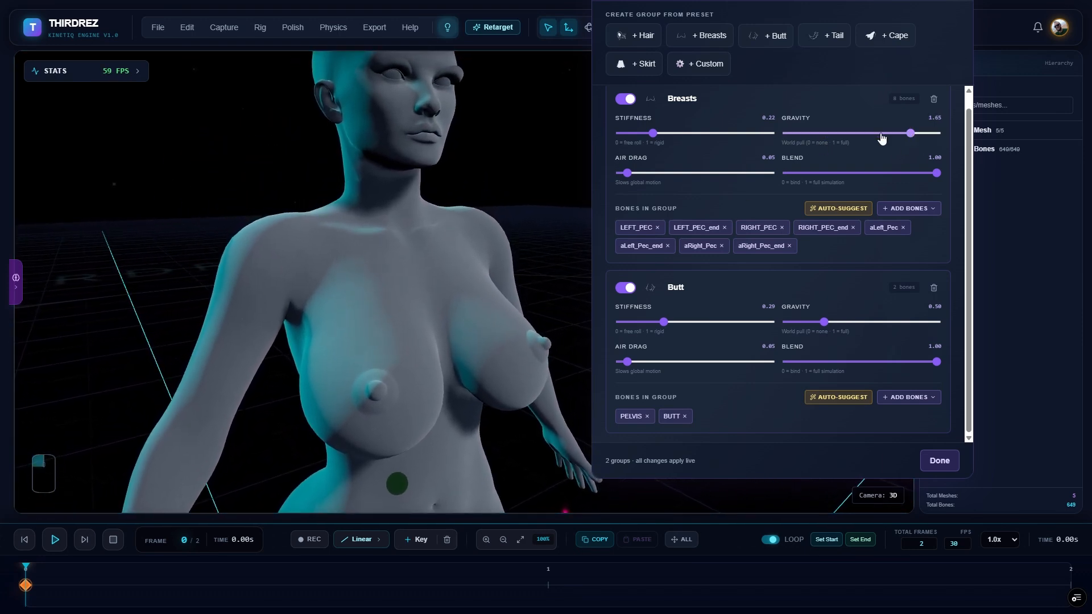
left_click_drag(881, 138, 824, 160)
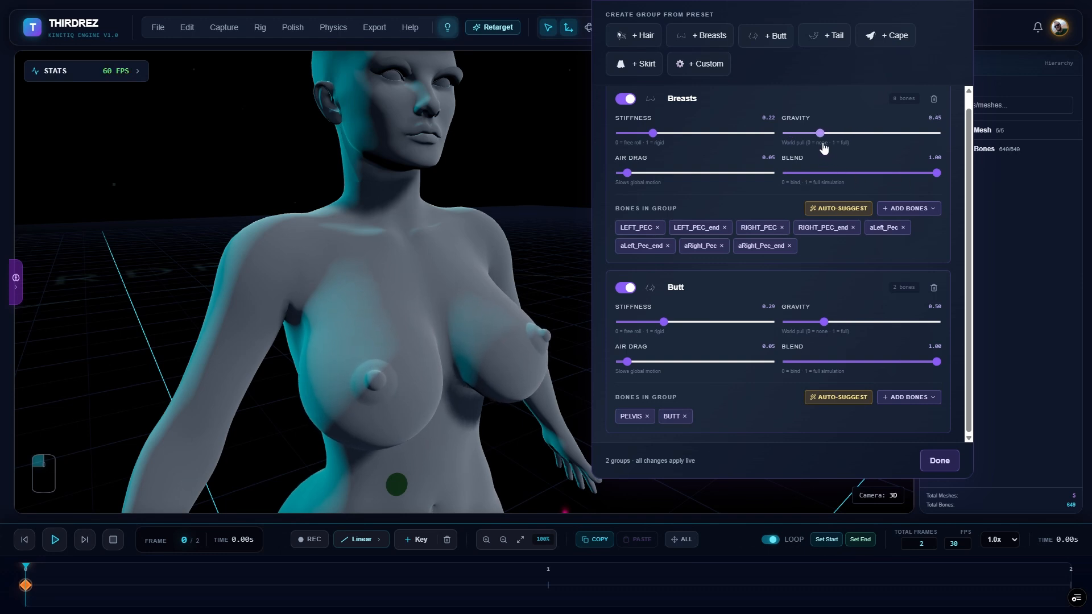
left_click_drag(819, 148, 862, 147)
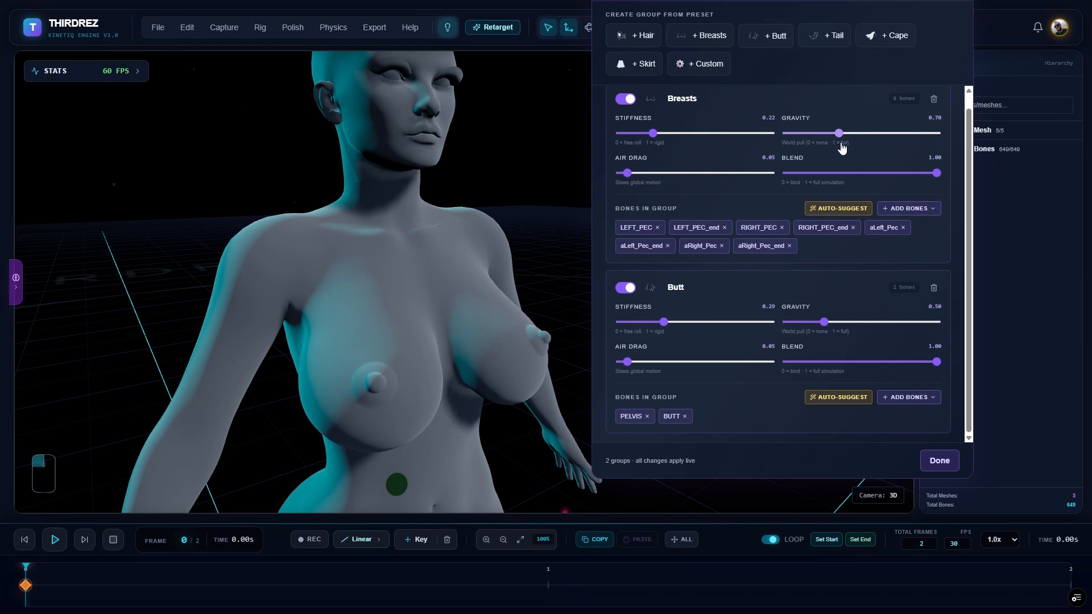
- Set the Butt group's gravity to 0.80 while viewing the avatar from behind
left_click_drag(445, 305, 465, 272)
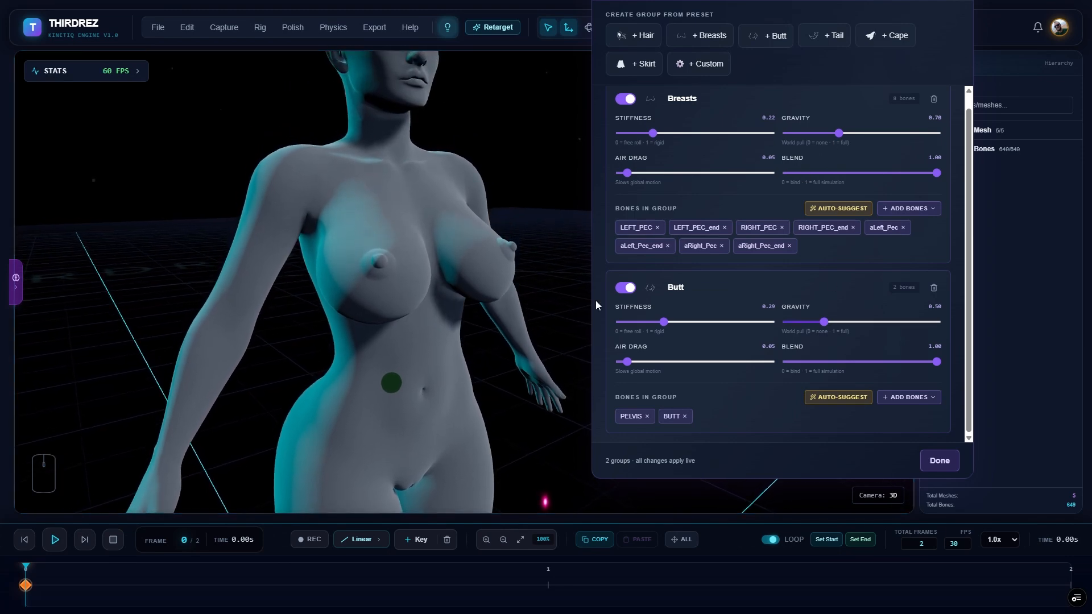
right_click_drag(380, 256, 378, 188)
left_click_drag(392, 296, 511, 302)
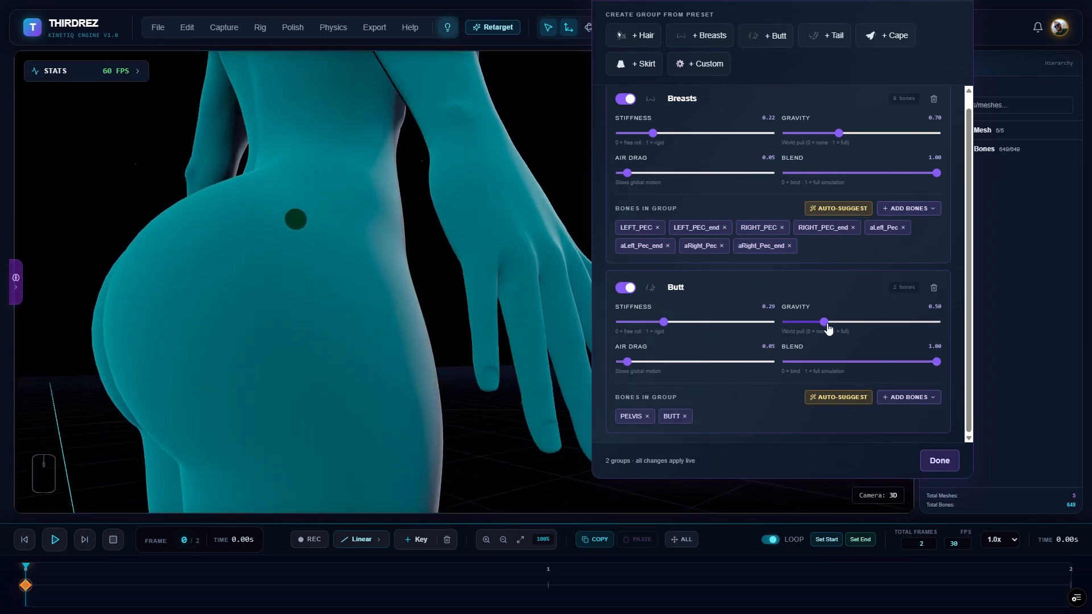
mouse_move(824, 322)
left_mouse_down()
mouse_move(853, 324)
mouse_move(779, 324)
mouse_move(938, 323)
mouse_move(785, 325)
mouse_move(839, 329)
left_mouse_up()
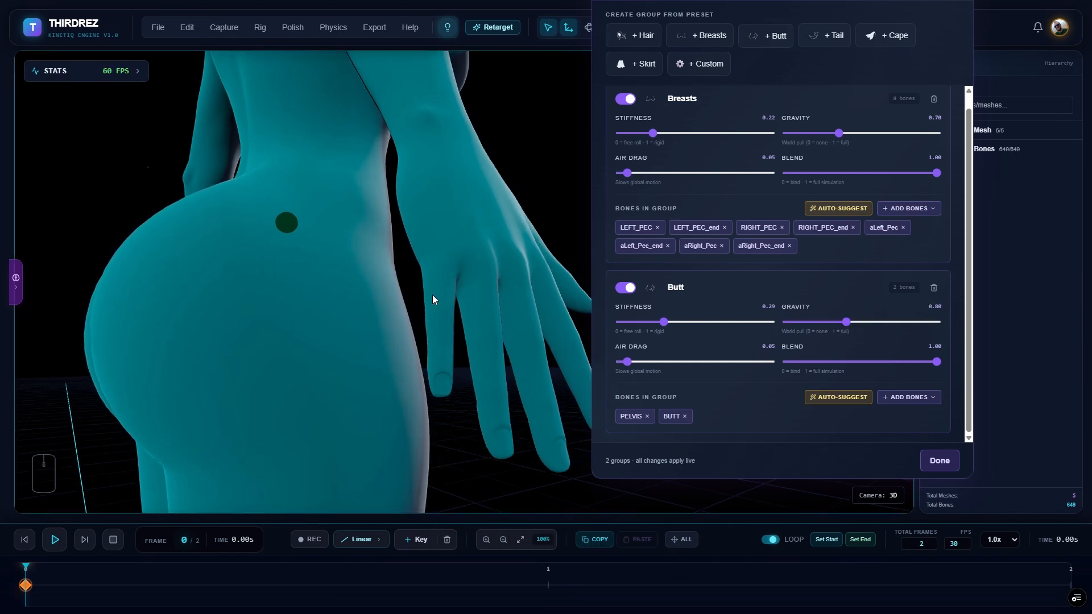
- Set the air drag to 0.09 for the Breasts group and 0.04 for the Butt group
left_click_drag(433, 294, 436, 329)
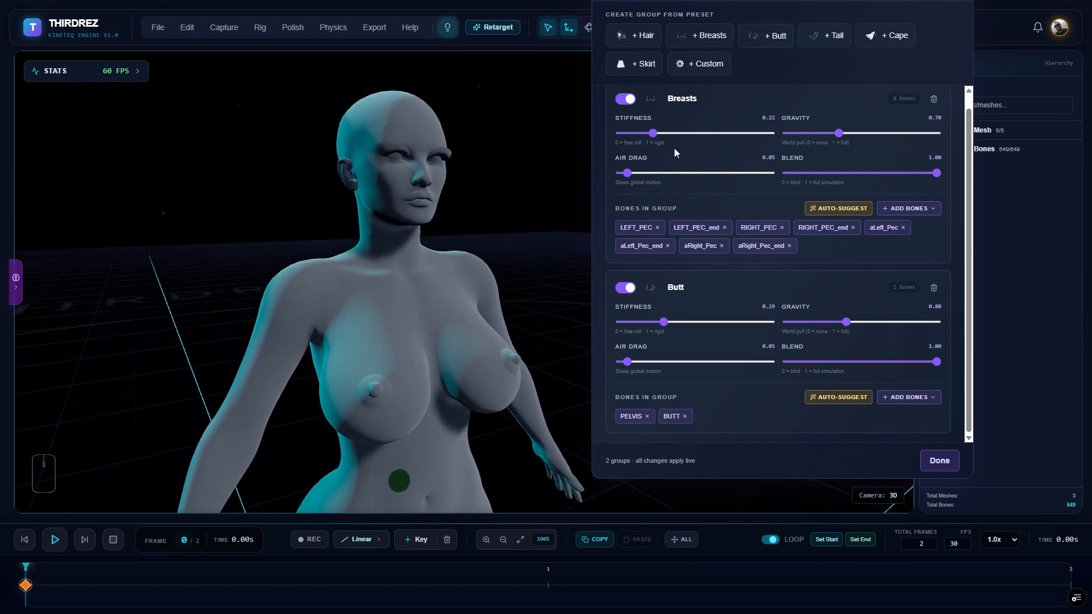
left_click_drag(632, 174, 600, 179)
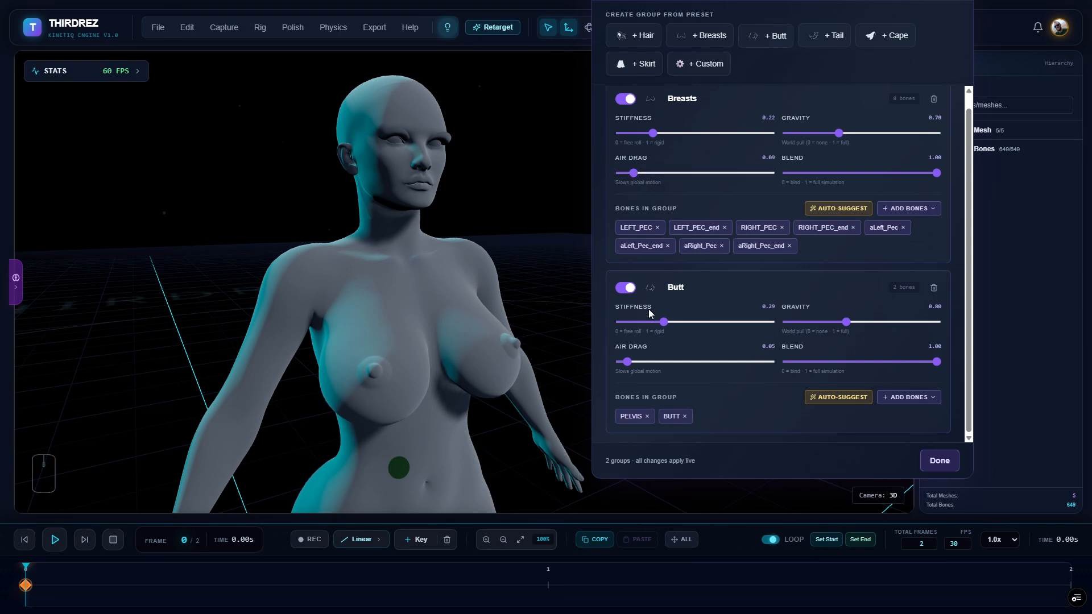
left_click_drag(490, 381, 513, 319)
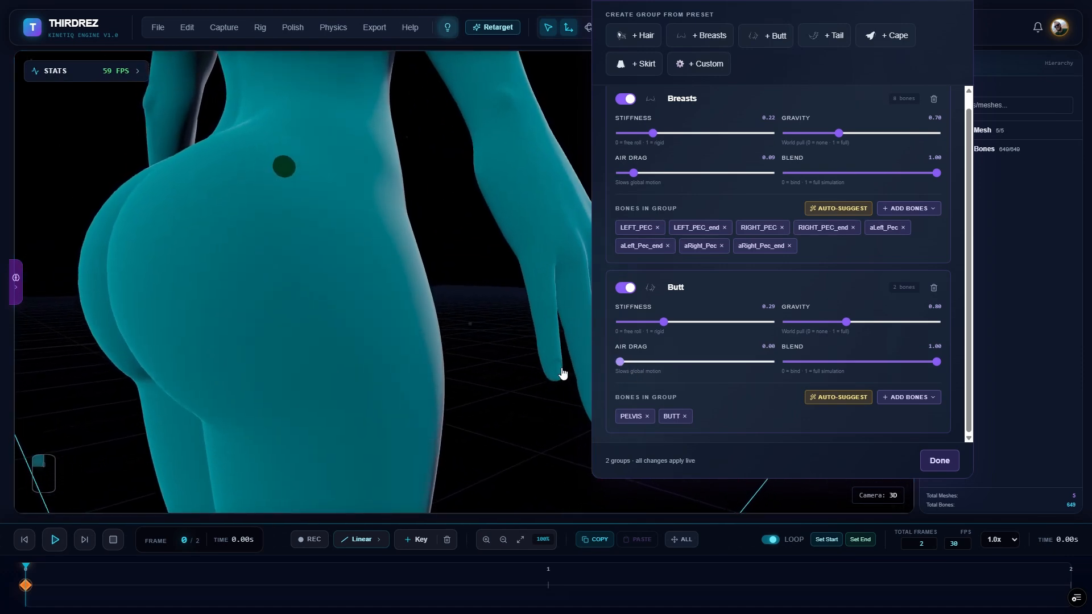
left_click_drag(620, 362, 737, 363)
left_click_drag(619, 364, 631, 370)
- Try lower blend settings on the Breasts group and return it to 1.00
left_click_drag(430, 304, 284, 310)
right_click_drag(376, 251, 314, 363)
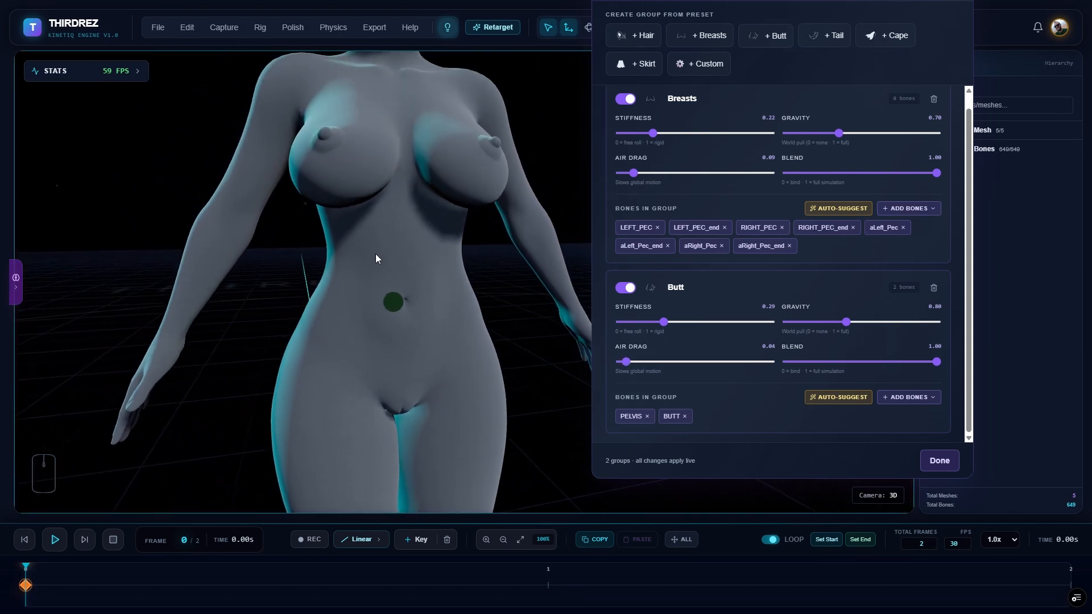
left_click_drag(375, 254, 444, 237)
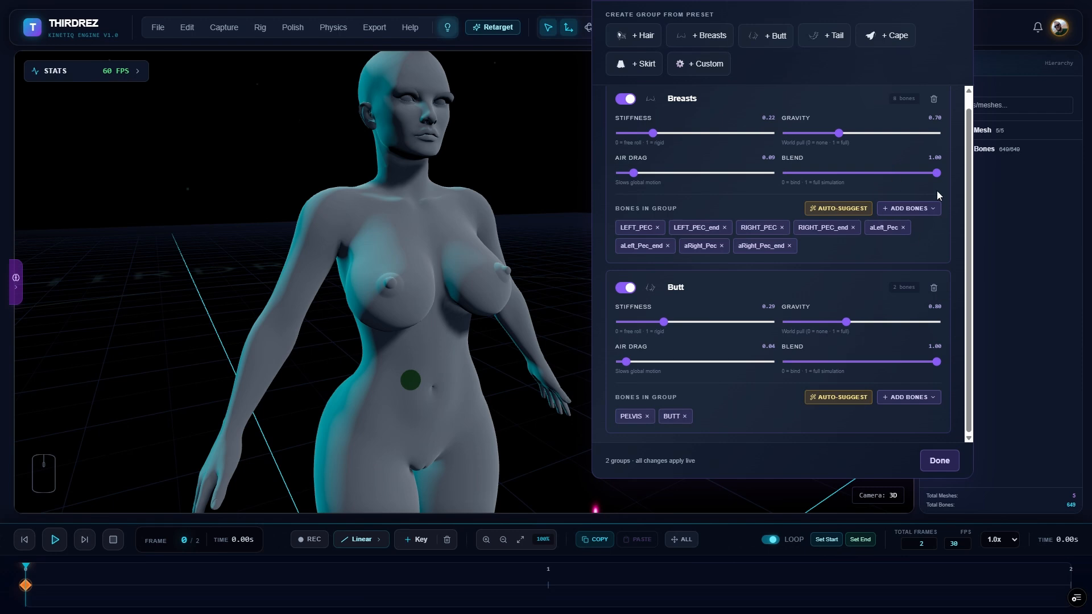
left_click_drag(937, 173, 913, 173)
left_click_drag(811, 188, 991, 201)
- Try a blend of 0.28 on the Butt group and return it to 1.00
left_click_drag(446, 366, 509, 309)
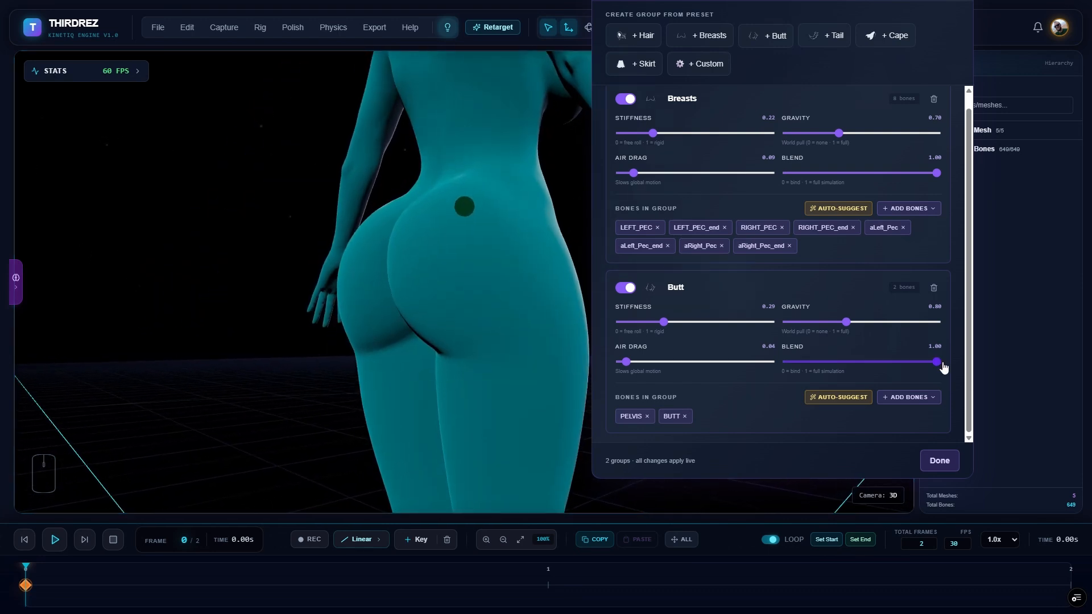
left_click_drag(943, 368, 985, 374)
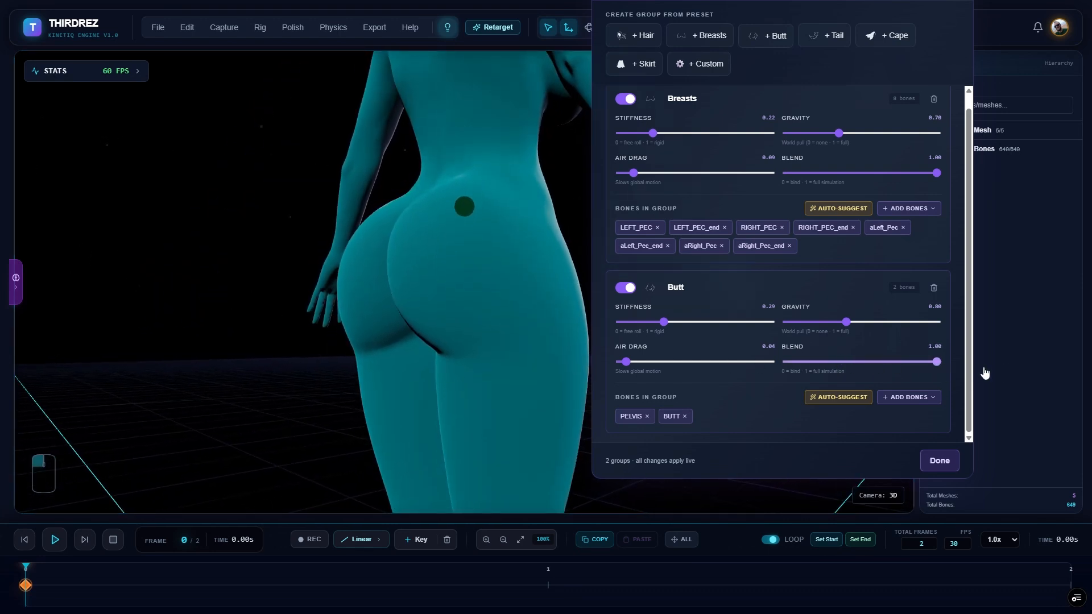
scroll(404, 273, "up", 5)
left_click(828, 362)
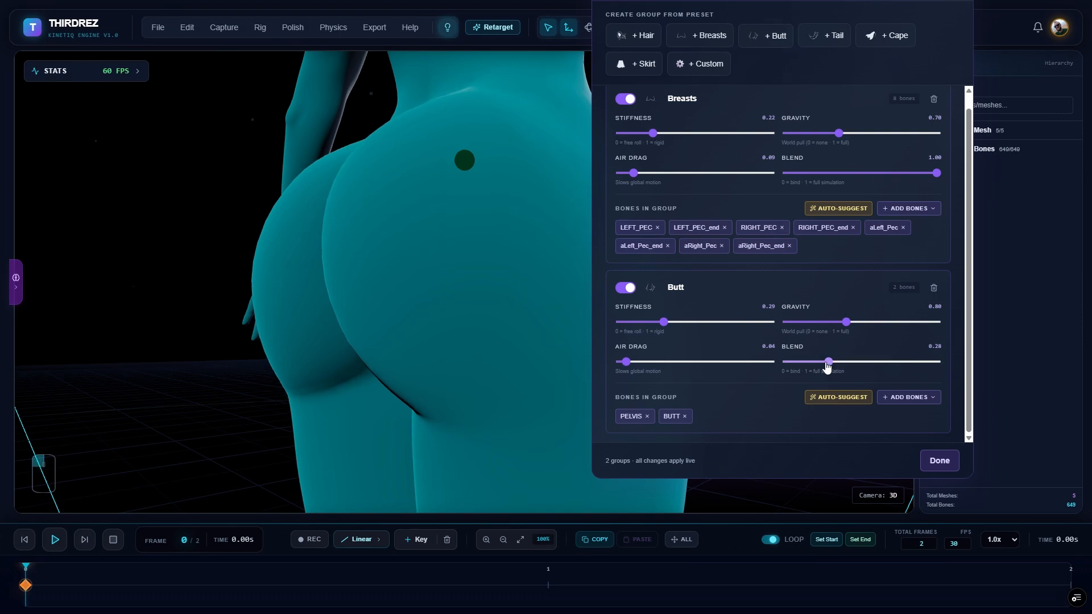
left_click_drag(826, 363, 993, 371)
- Try other gravity settings on the Breasts group with the avatar seen from its other side, returning to 0.70
left_click_drag(414, 313, 530, 192)
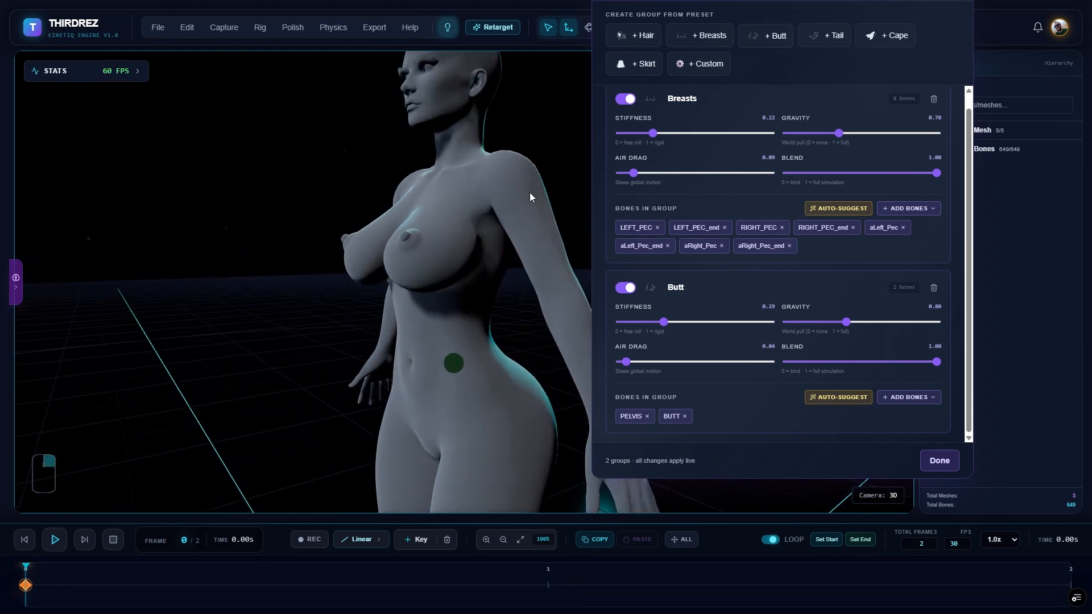
mouse_move(840, 133)
left_mouse_down()
mouse_move(892, 139)
mouse_move(814, 141)
mouse_move(836, 148)
mouse_move(787, 161)
mouse_move(840, 145)
left_mouse_up()
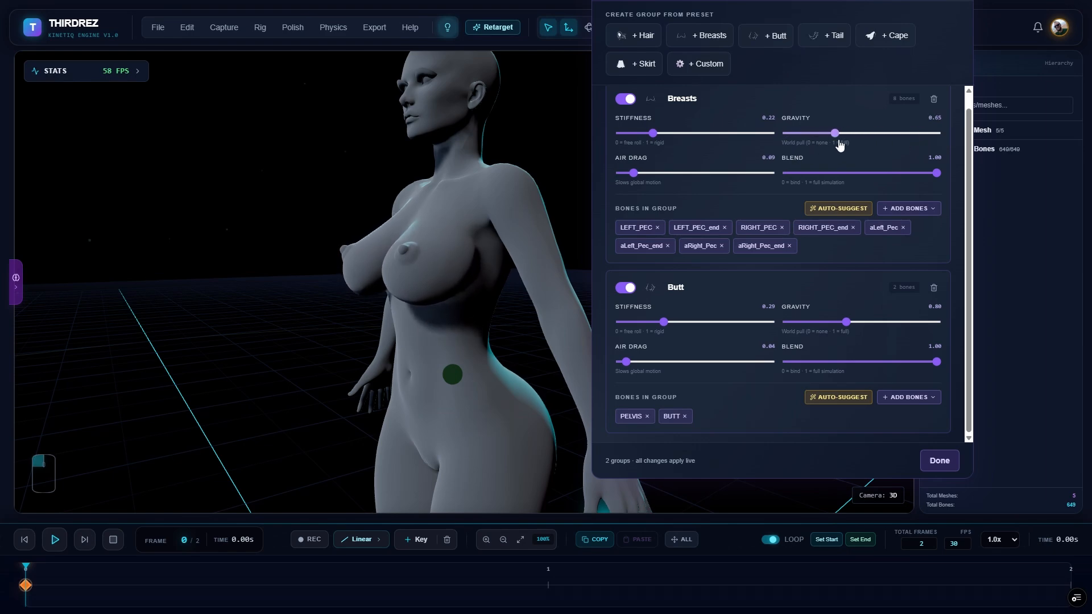
left_click_drag(568, 239, 425, 272)
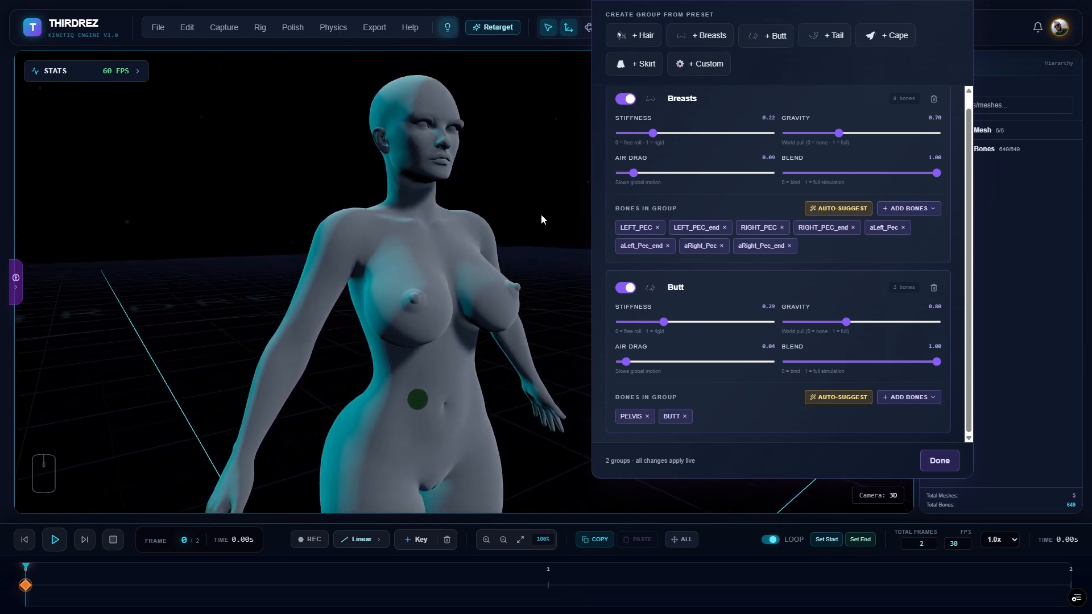
- Remove the aLeft_Pec bone from the Breasts group, and show and hide the list of bones available to add
left_click(903, 228)
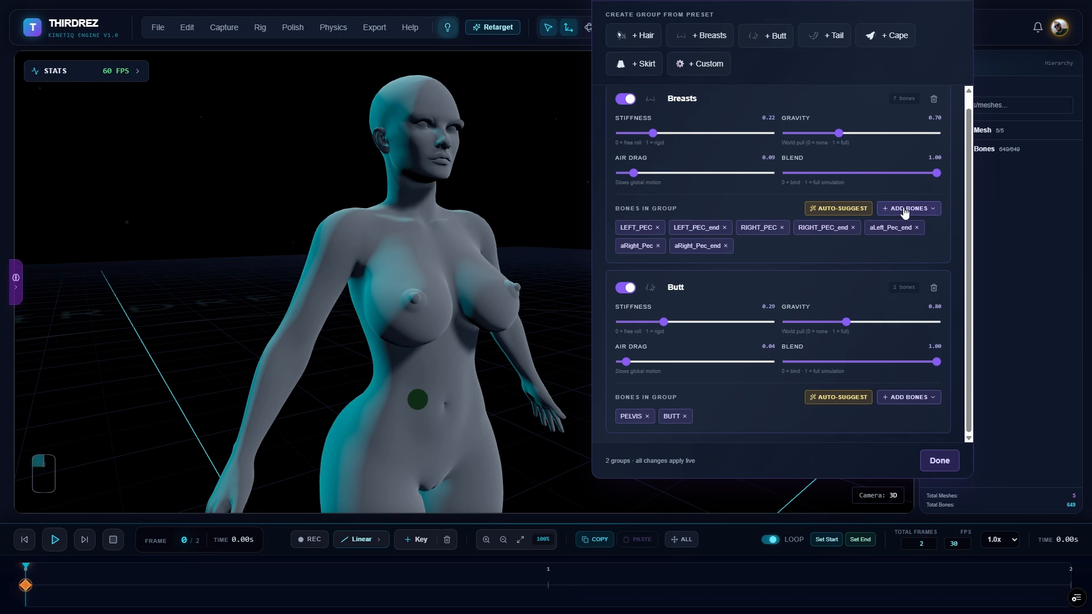
left_click(904, 210)
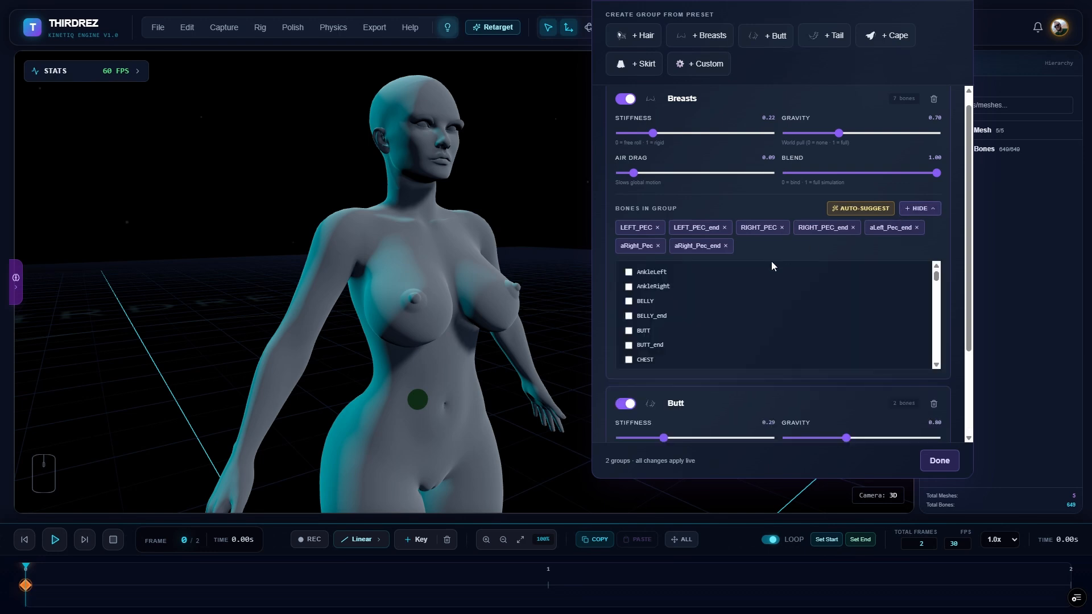
left_click(931, 210)
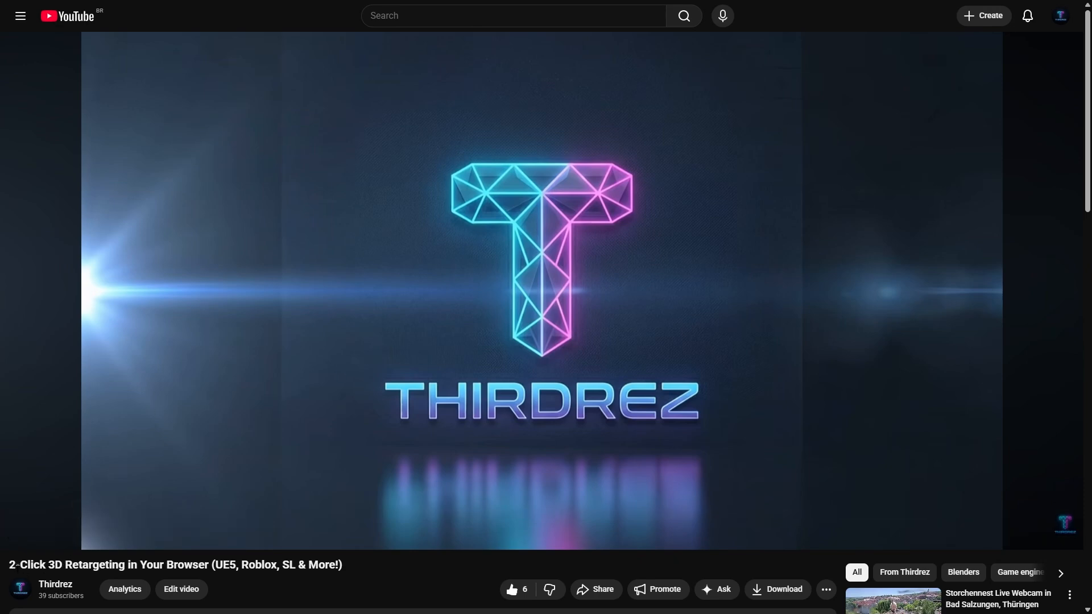
- Switch to YouTube and highlight the title of the "2-Click 3D Retargeting in Your Browser" video
left_click_drag(29, 565, 360, 569)
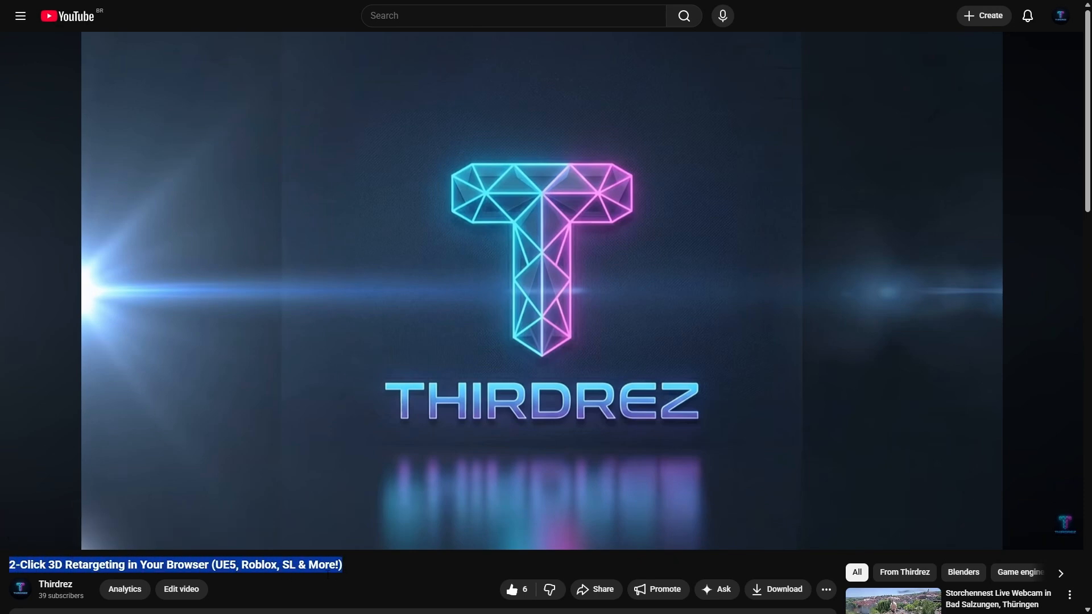
left_click(235, 554)
left_click_drag(94, 517, 207, 516)
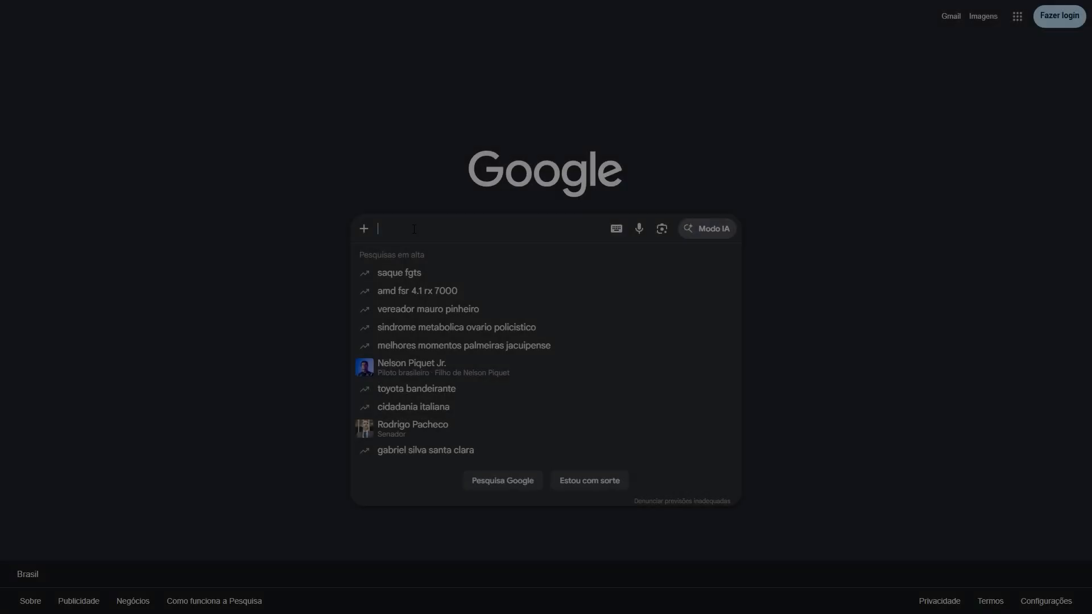
- Search Google for "thirdrez" and open the Thirdrez website from the results
type("thirdrez")
key("Return")
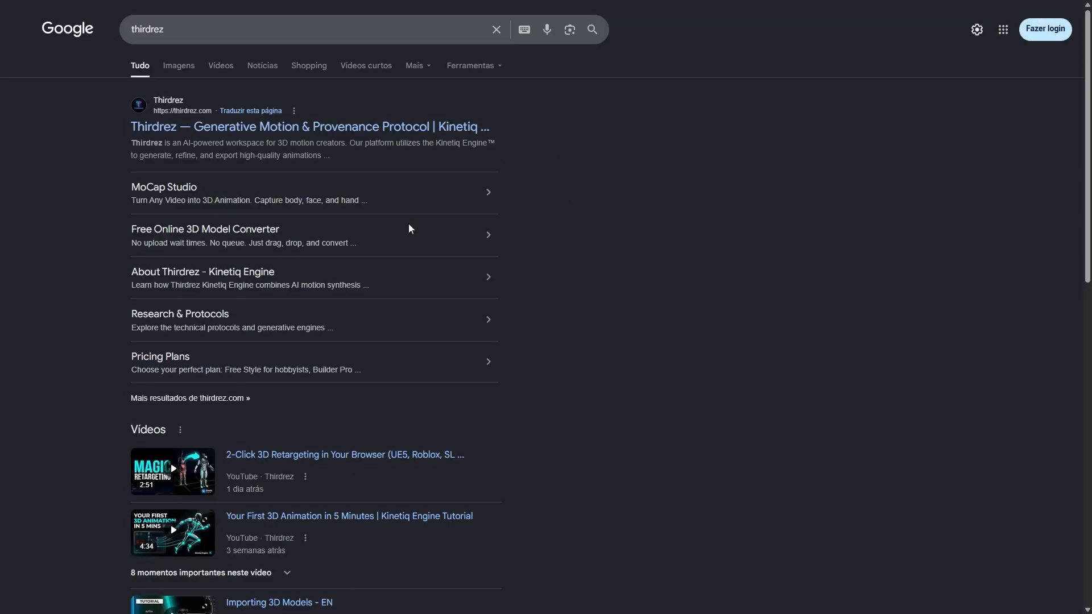
left_click(308, 127)
left_click(882, 590)
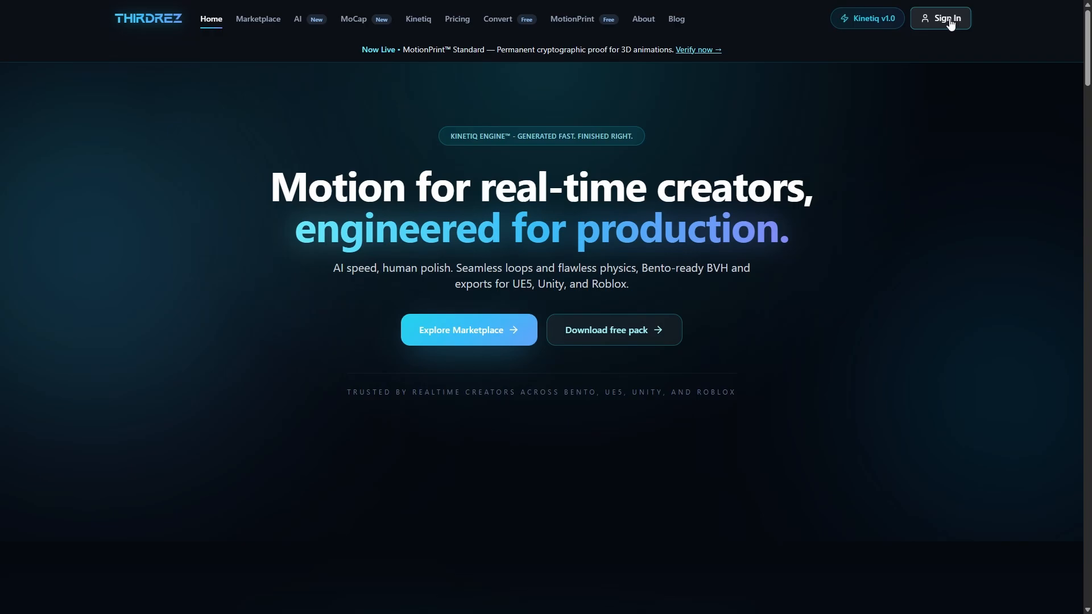
- Sign in to Thirdrez with the Google account and open the Kinetiq Engine
left_click(948, 21)
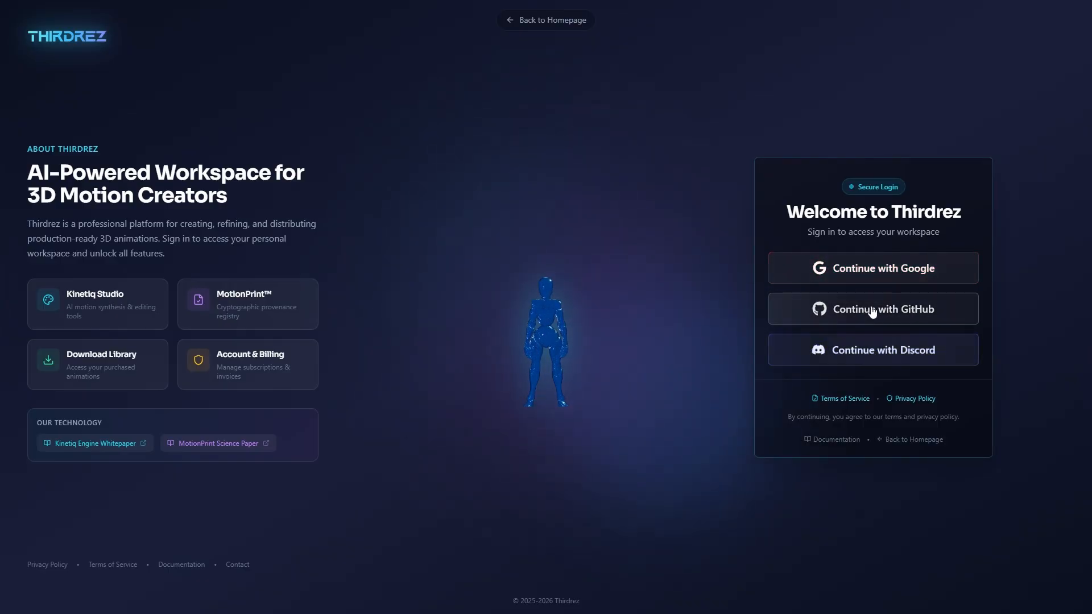
left_click(837, 262)
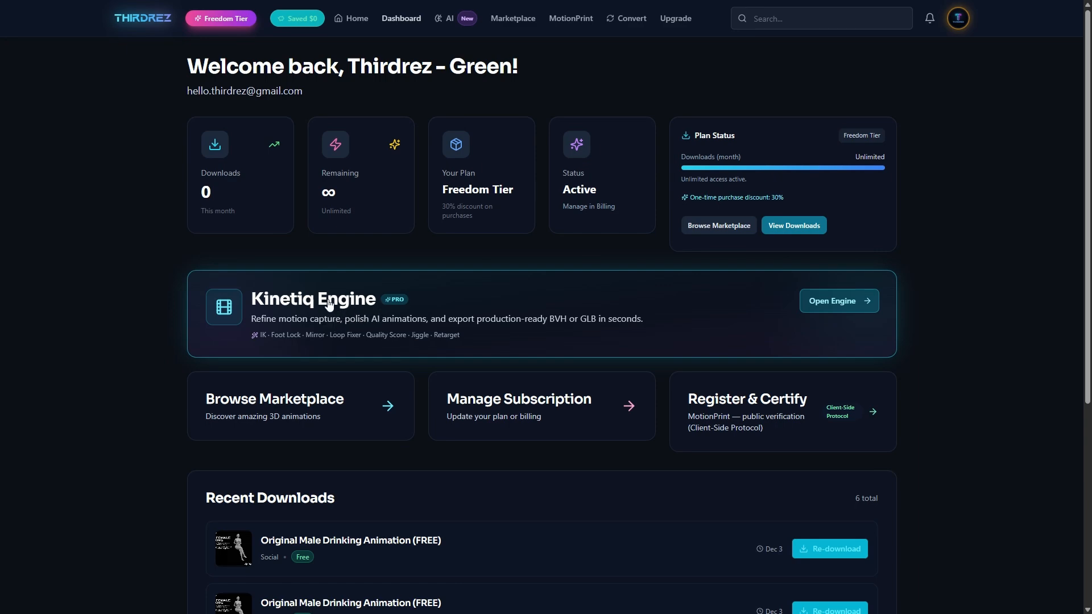
left_click(329, 304)
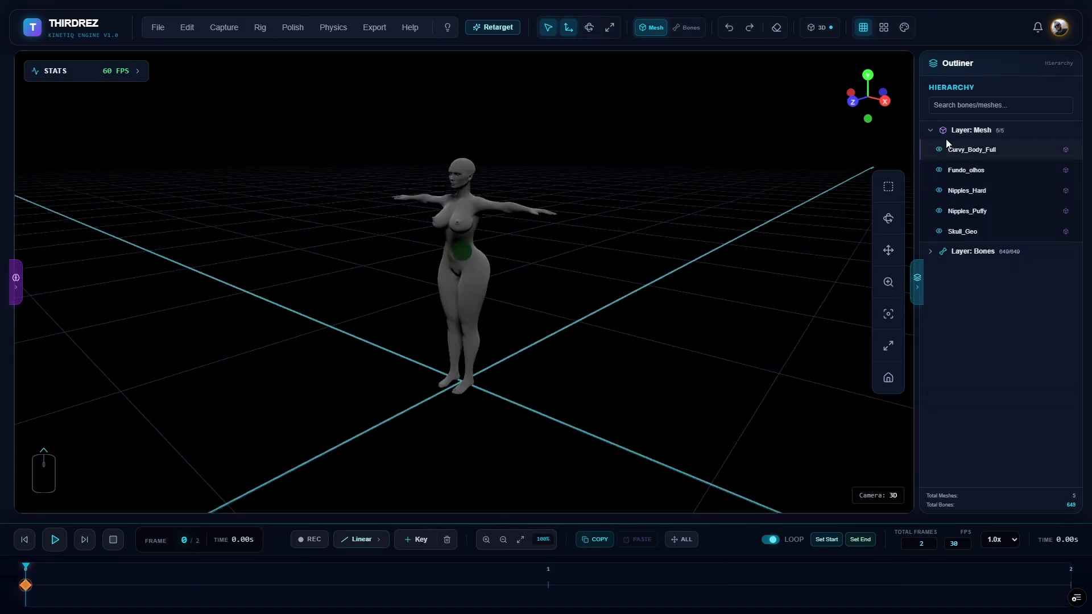
- Collapse the mesh layer in the hierarchy and look through the bones layer
left_click(931, 131)
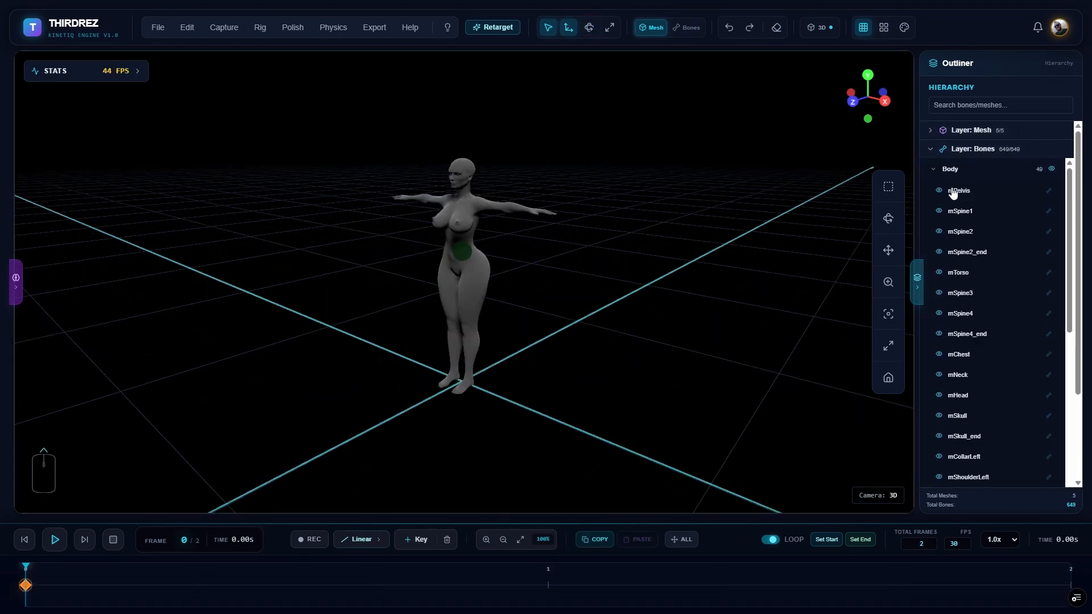
scroll(966, 239, "down", 10)
- Try the Dense, Perspective and Studio grid styles in the viewport and return to Standard
left_click(865, 30)
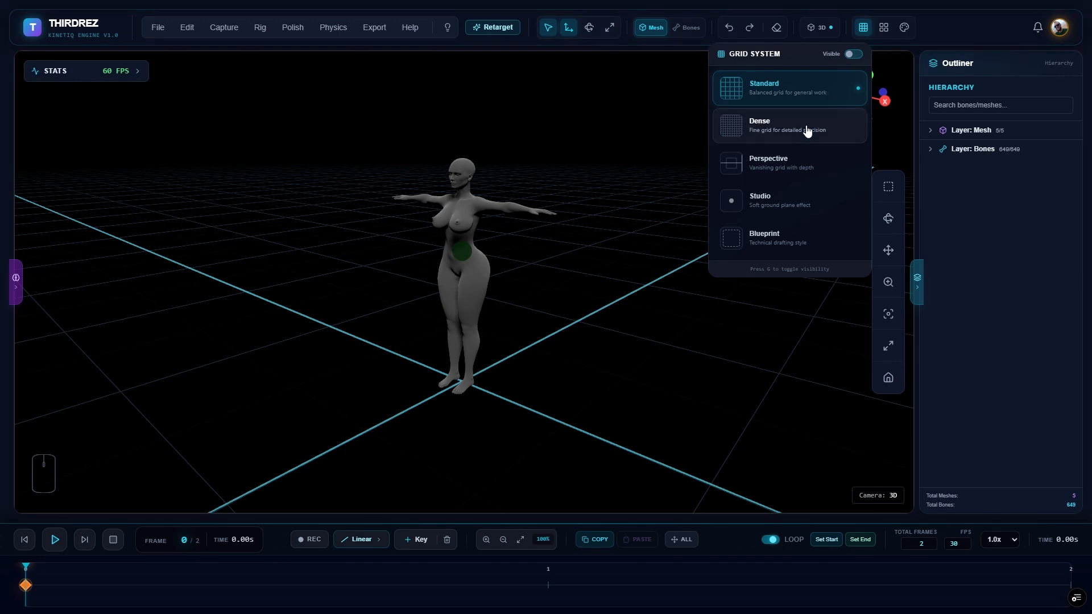
left_click(804, 125)
left_click(864, 28)
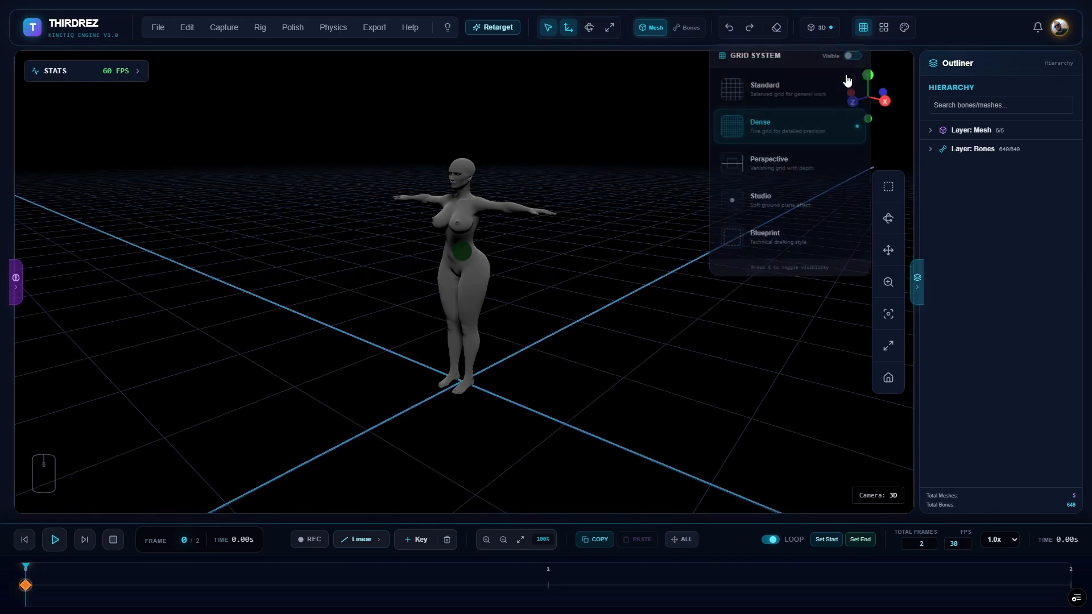
left_click(795, 166)
left_click(864, 28)
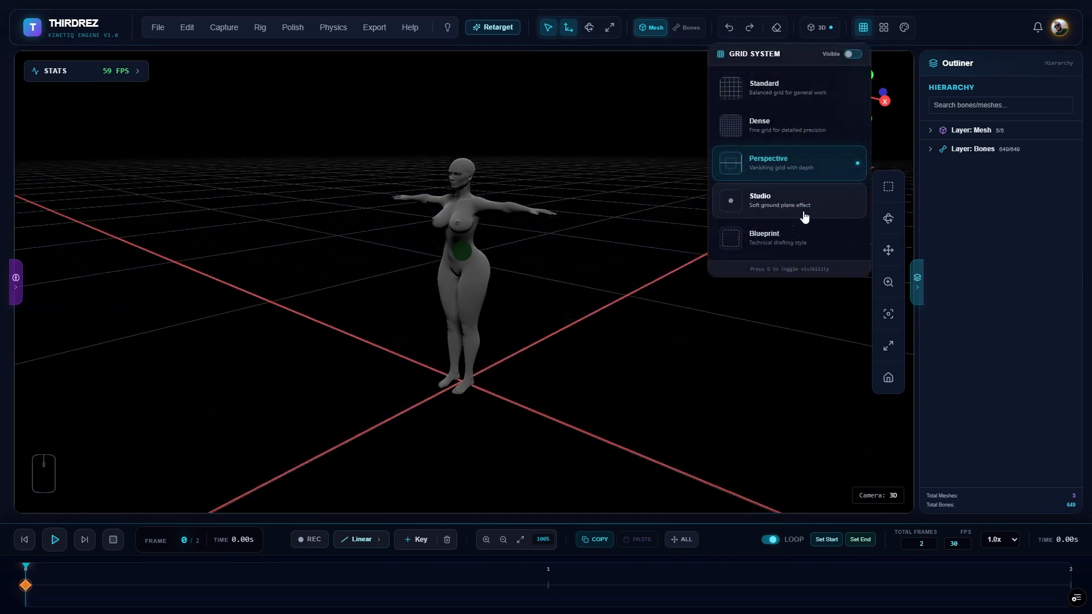
left_click(806, 205)
left_click(868, 31)
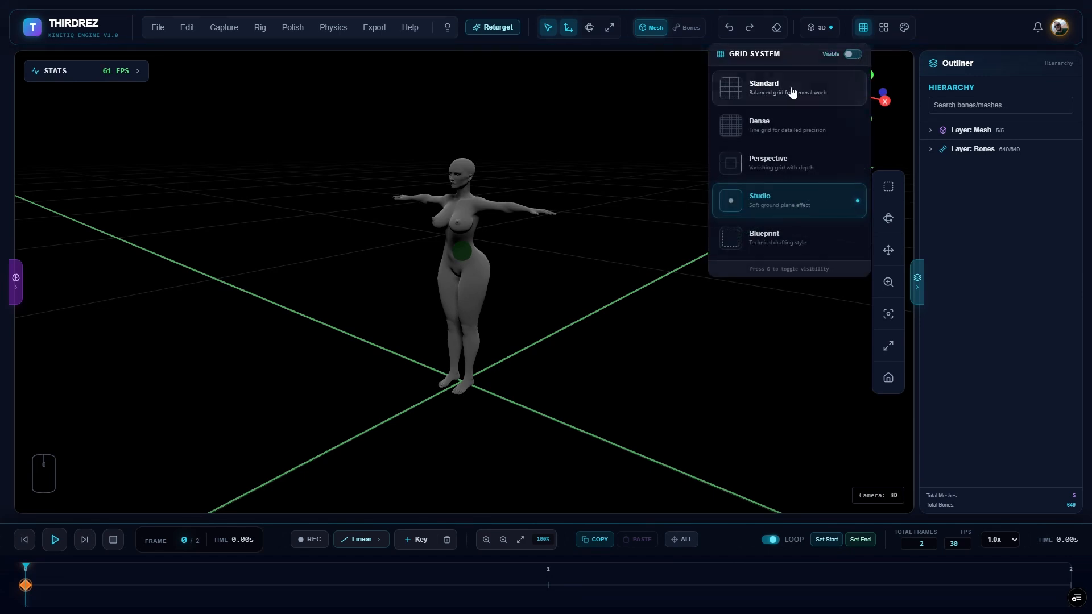
left_click(792, 89)
- Try the Quad View and Split Vertical viewport layouts and return to Single View
left_click(885, 30)
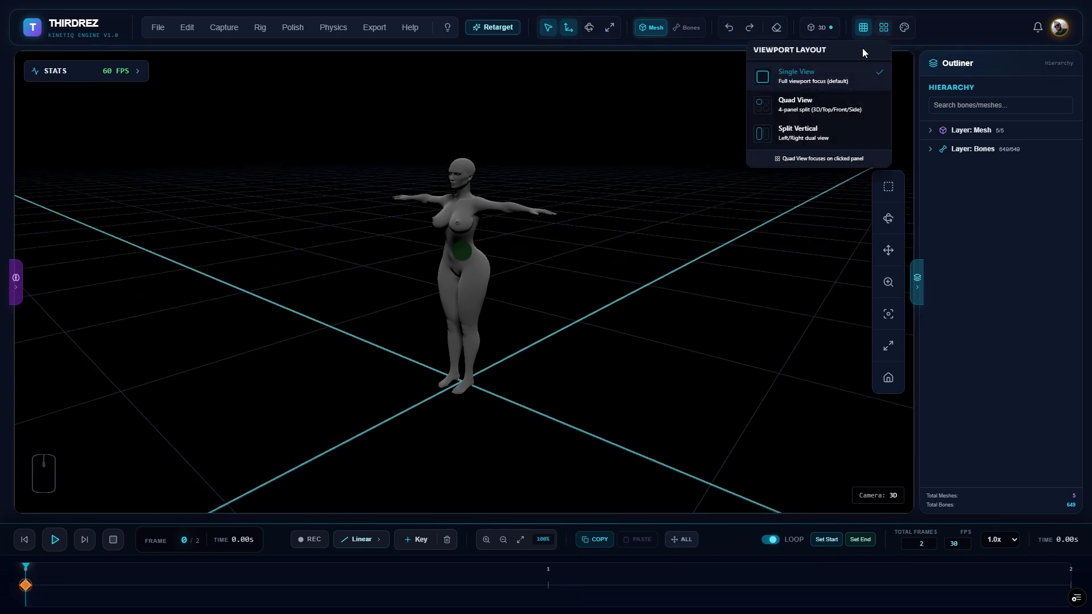
left_click(839, 106)
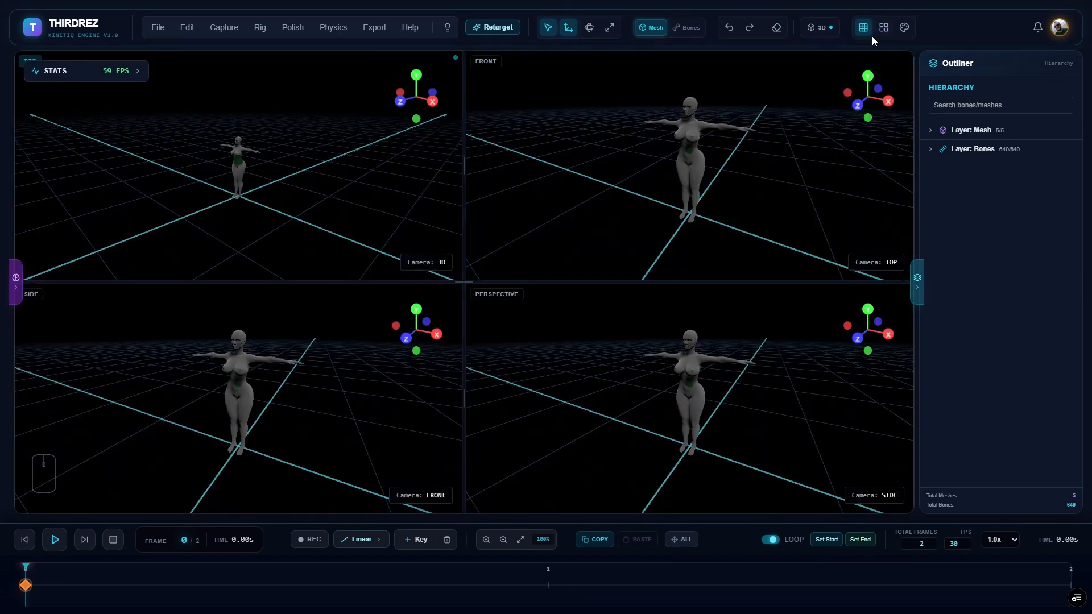
left_click(884, 29)
left_click(823, 139)
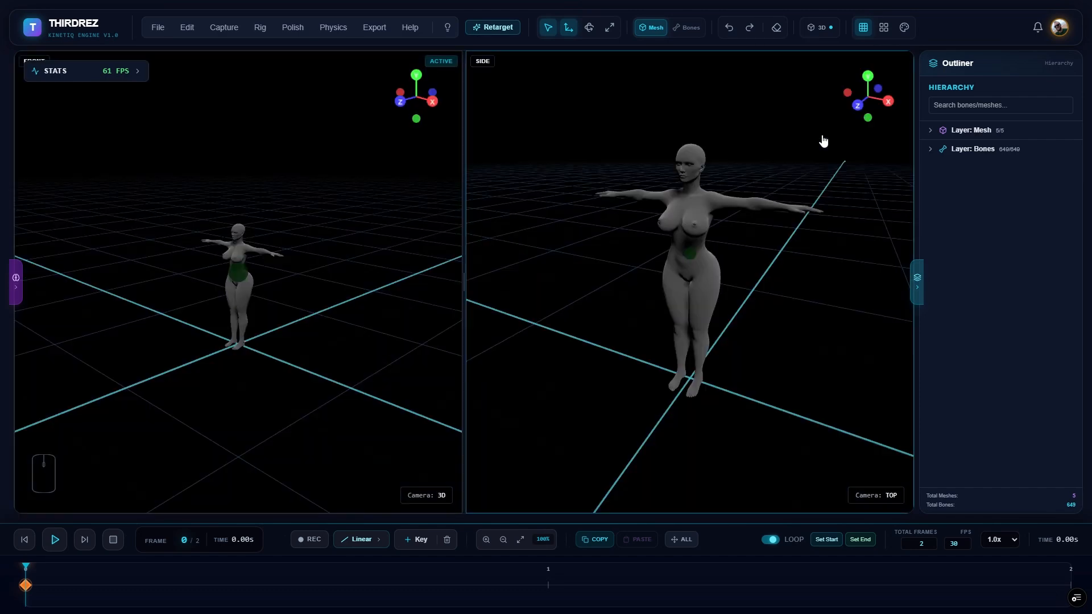
left_click(882, 31)
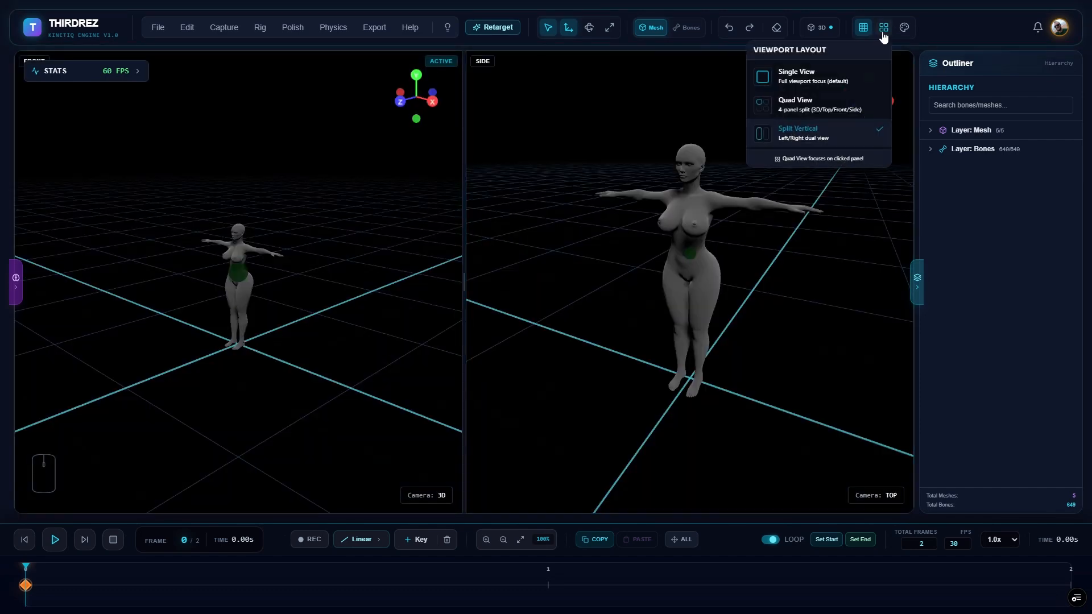
left_click(818, 75)
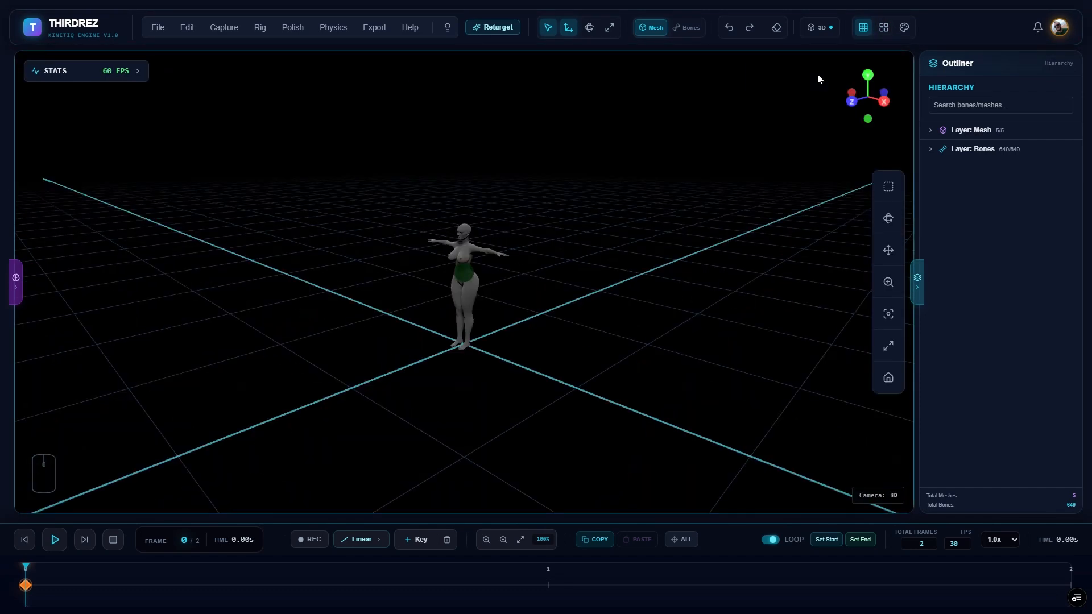
- Preview the Render studio lighting preset and restore Default, and view the Universal Retarget Engine before closing it
left_click(449, 36)
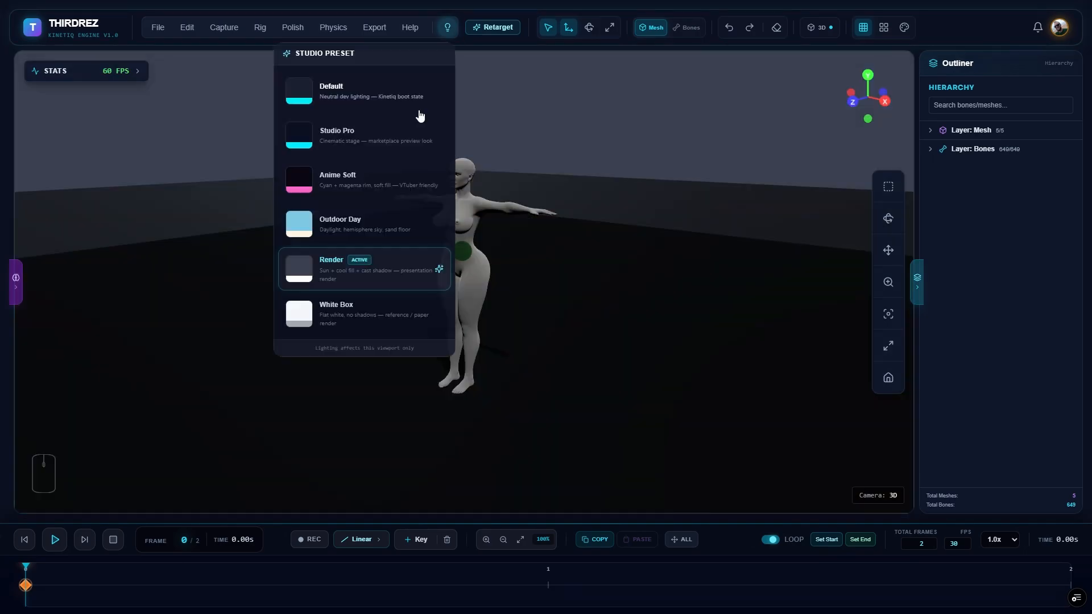
left_click(357, 92)
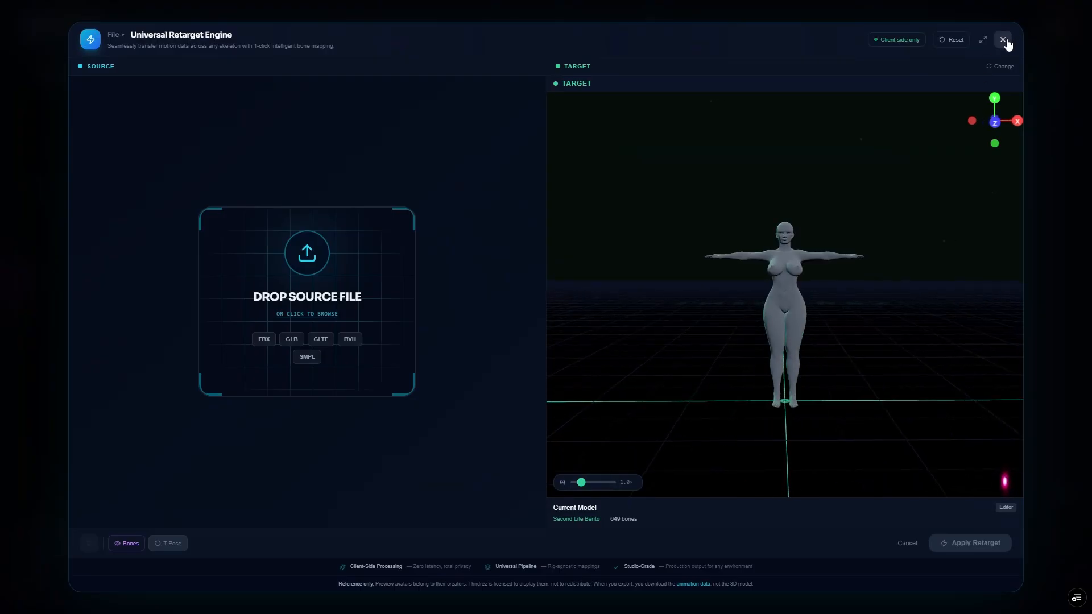
left_click(1003, 40)
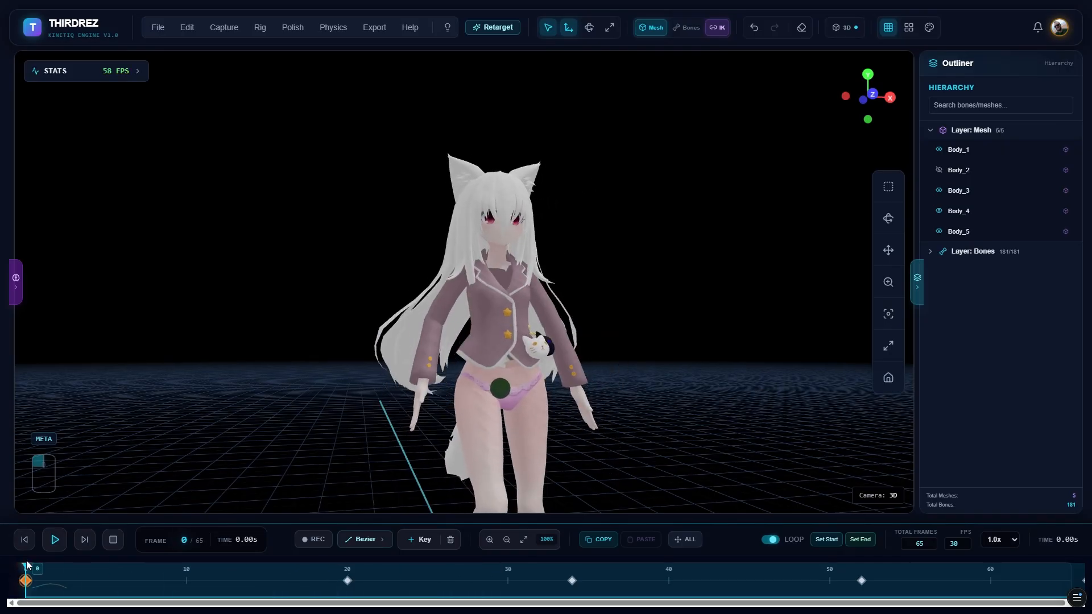
- Scrub along the timeline to preview the cat-eared avatar's keyframed animation
left_click_drag(275, 569, 786, 583)
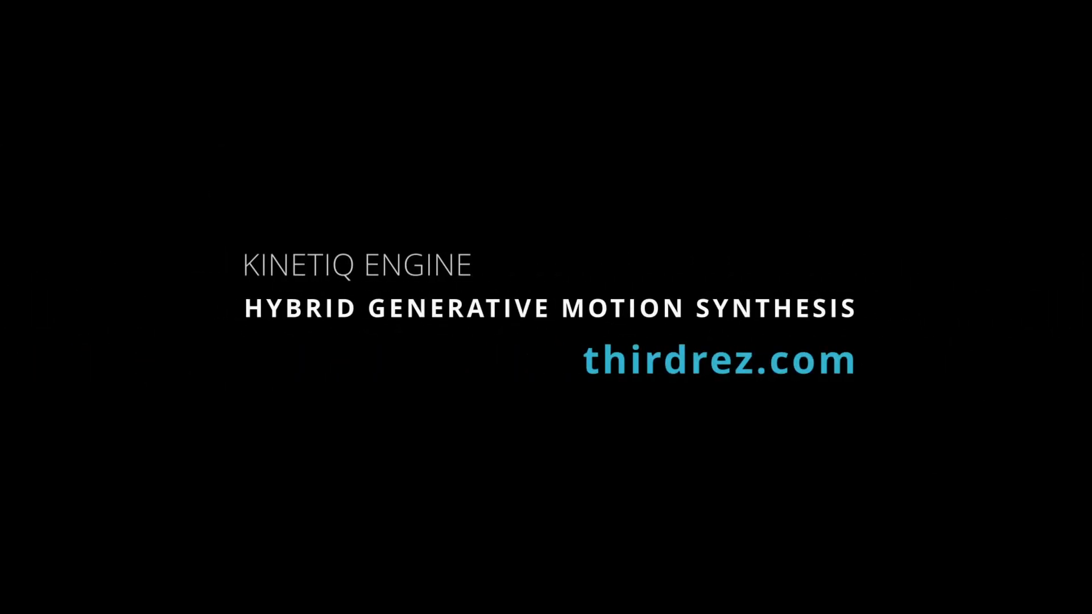